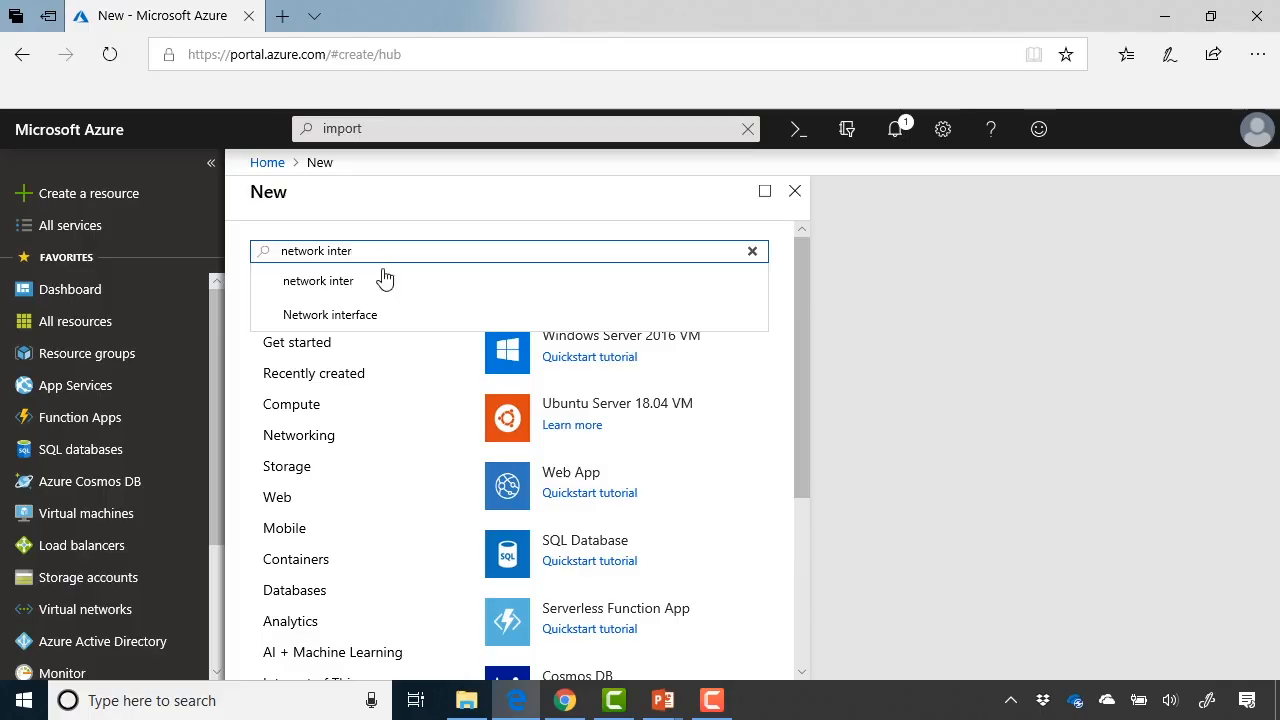
Step: Open the network interface creation form, keep SL-Storage-vnet as virtual network, and review the IP assignment, security group, subscription and location settings
{"action": "left_click", "coordinate": [366, 316]}
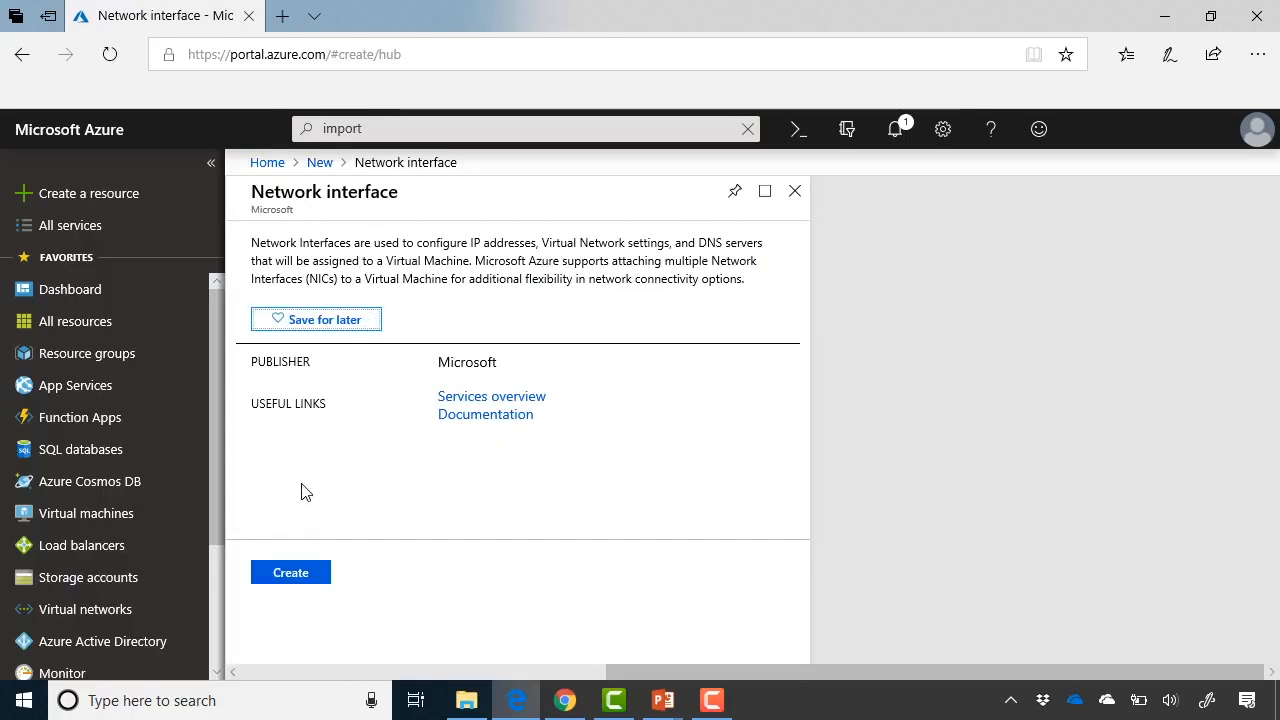
{"action": "left_click", "coordinate": [282, 584]}
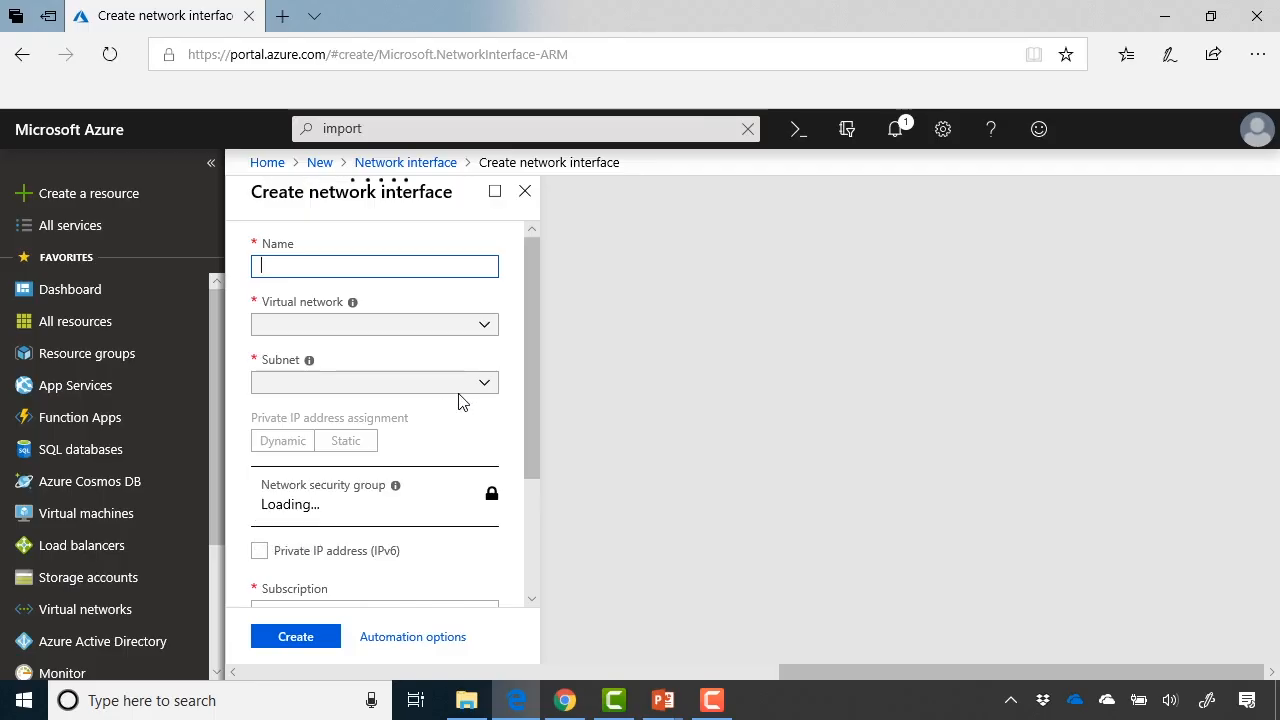
{"action": "left_click", "coordinate": [482, 326]}
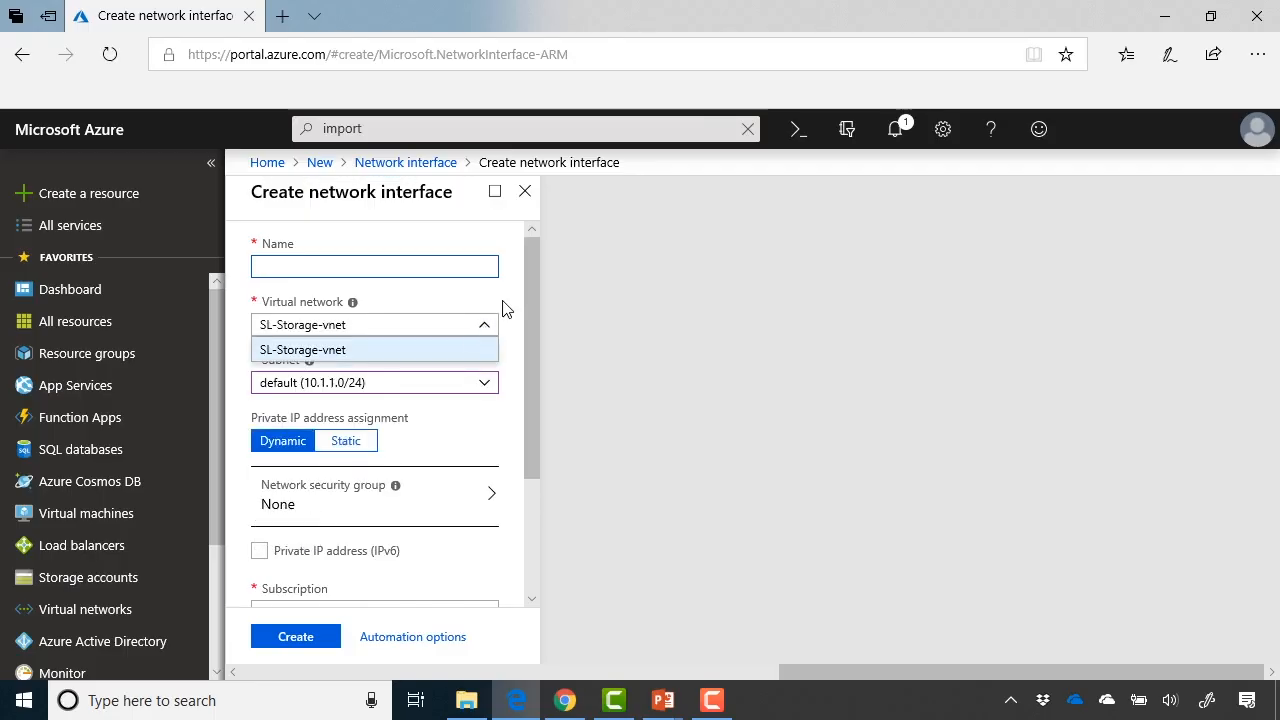
{"action": "left_click", "coordinate": [489, 352]}
{"action": "scroll", "coordinate": [476, 405], "scroll_direction": "down", "scroll_amount": 1}
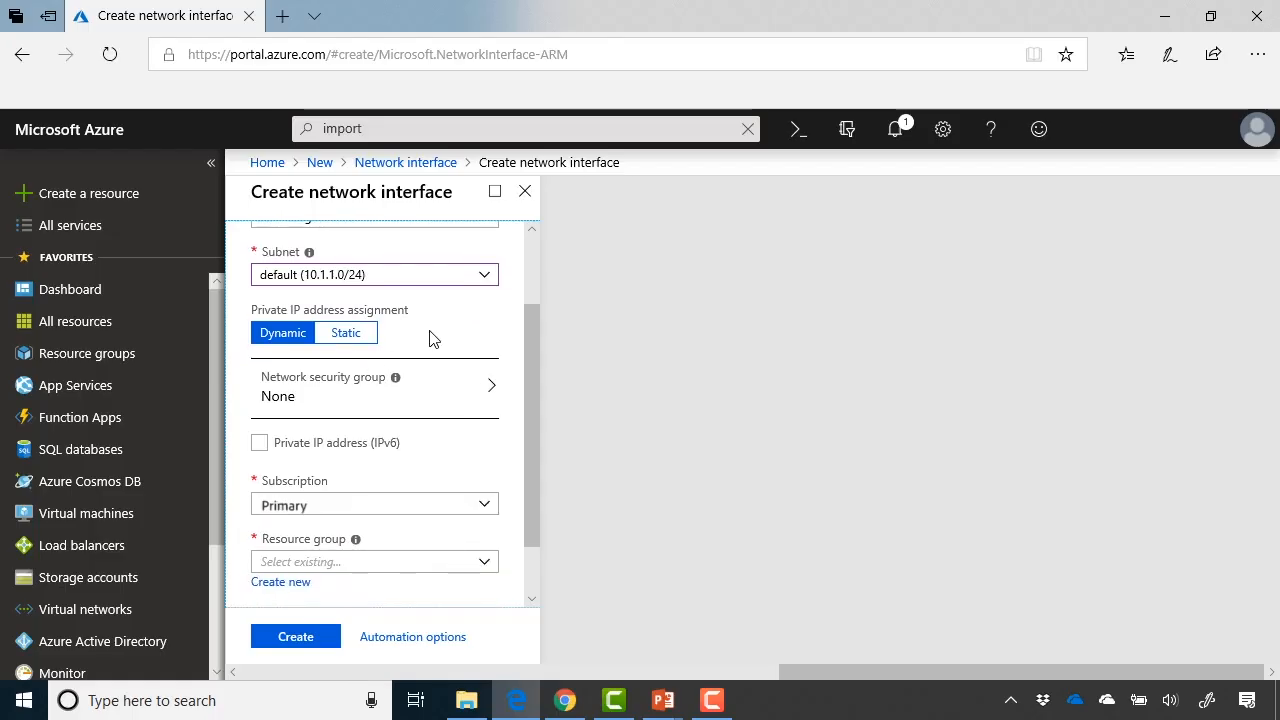
{"action": "scroll", "coordinate": [430, 338], "scroll_direction": "down", "scroll_amount": 1}
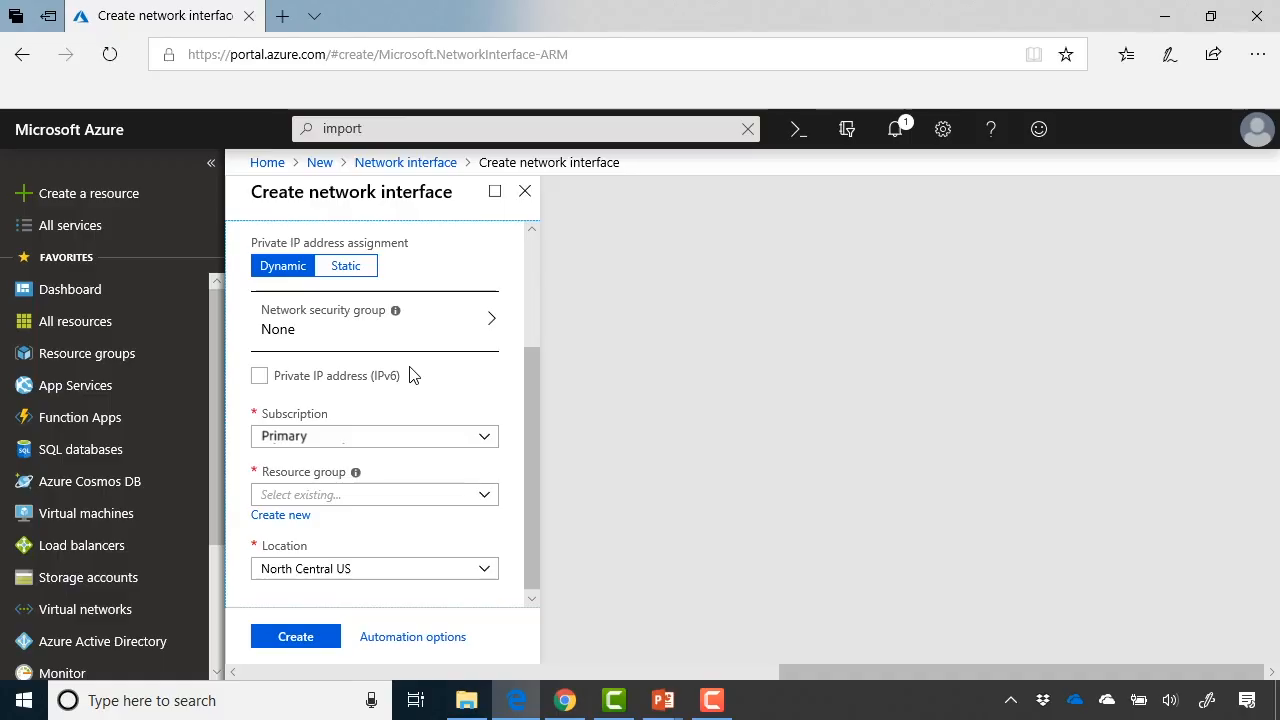
Step: Leave the creation form, discarding its edits, and open the networking settings of virtual machine sl-vm01
{"action": "left_click", "coordinate": [147, 513]}
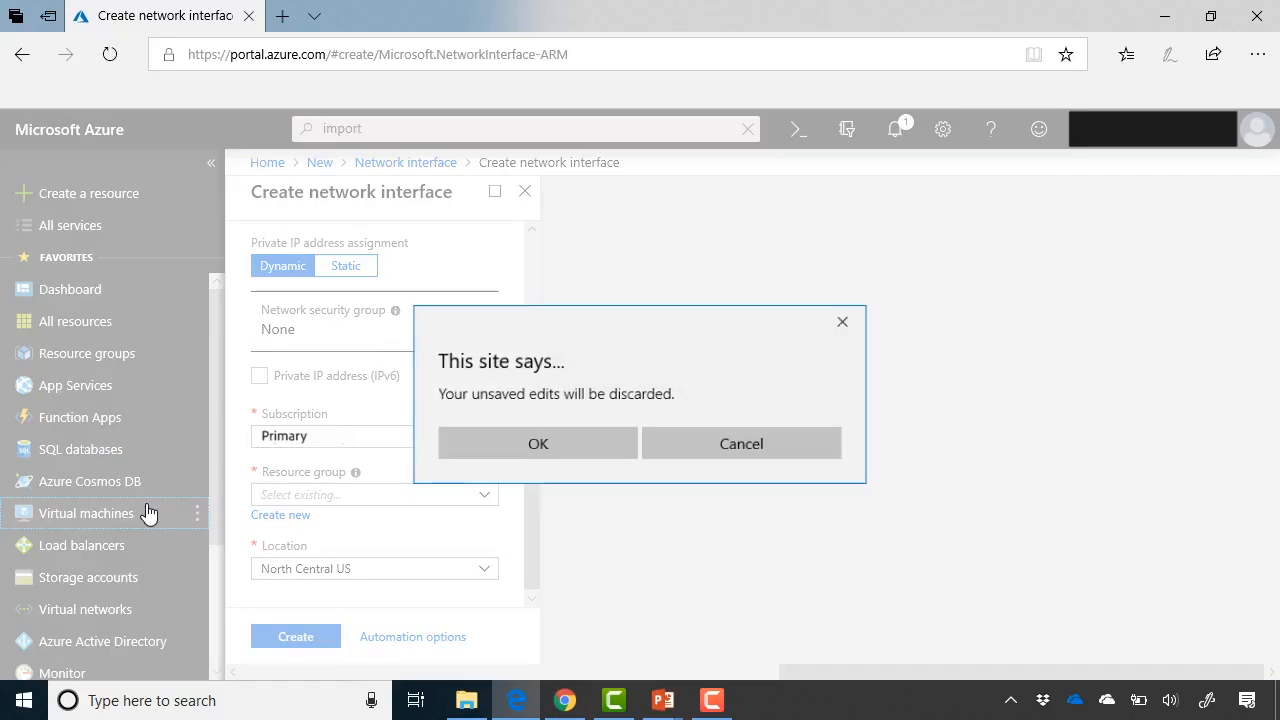
{"action": "left_click", "coordinate": [507, 449]}
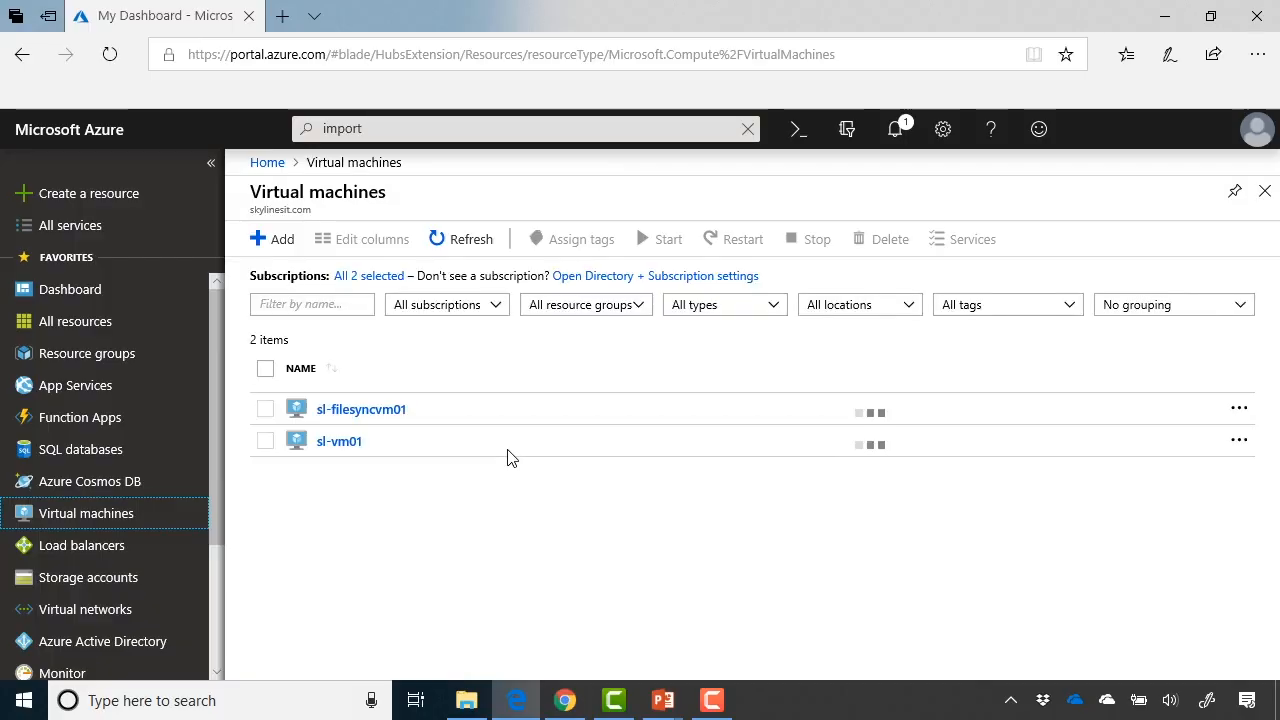
{"action": "left_click", "coordinate": [350, 445]}
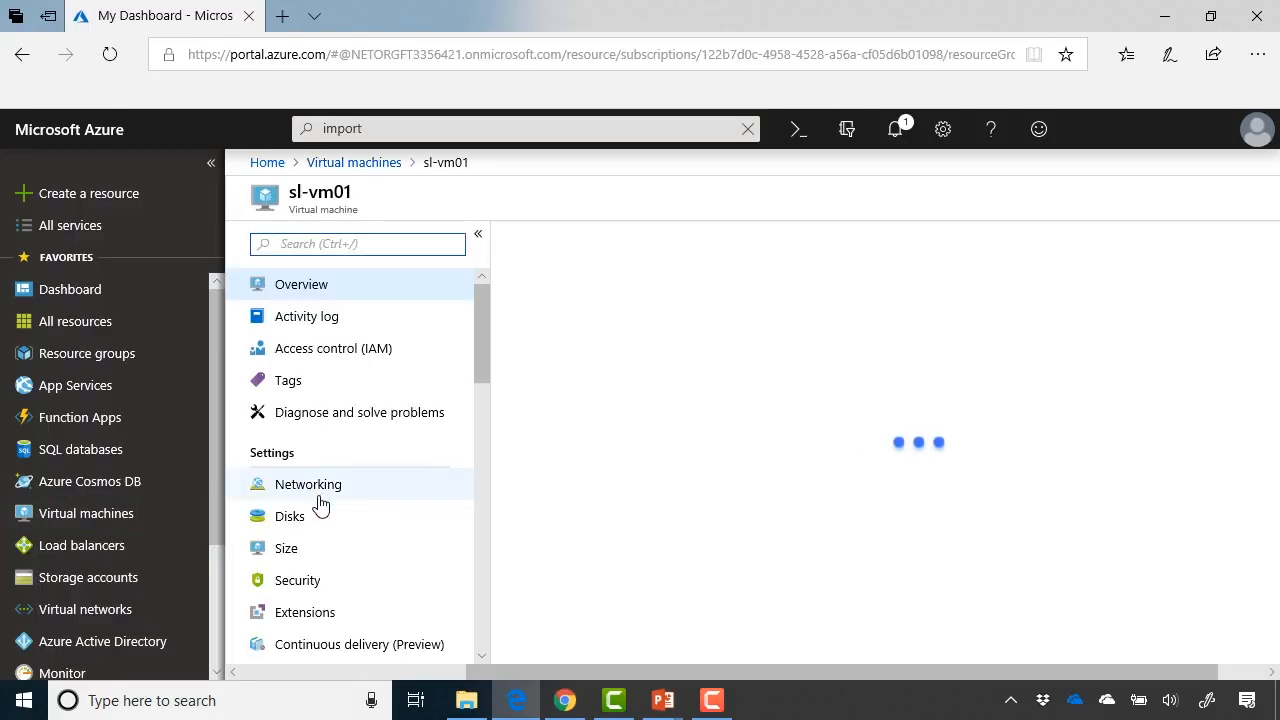
{"action": "left_click", "coordinate": [320, 490]}
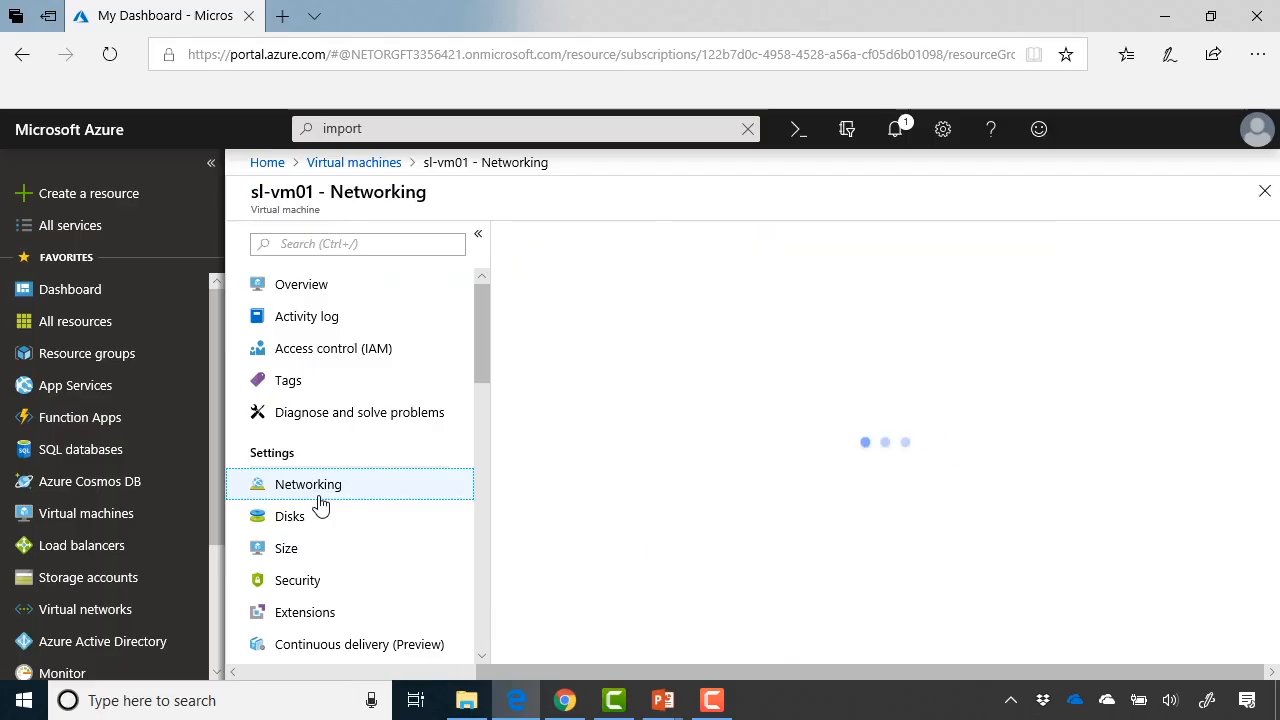
Step: Examine the inbound and outbound port rules and the attached network interface of sl-vm01
{"action": "mouse_move", "coordinate": [660, 460]}
{"action": "scroll", "coordinate": [901, 377], "scroll_direction": "down", "scroll_amount": 2}
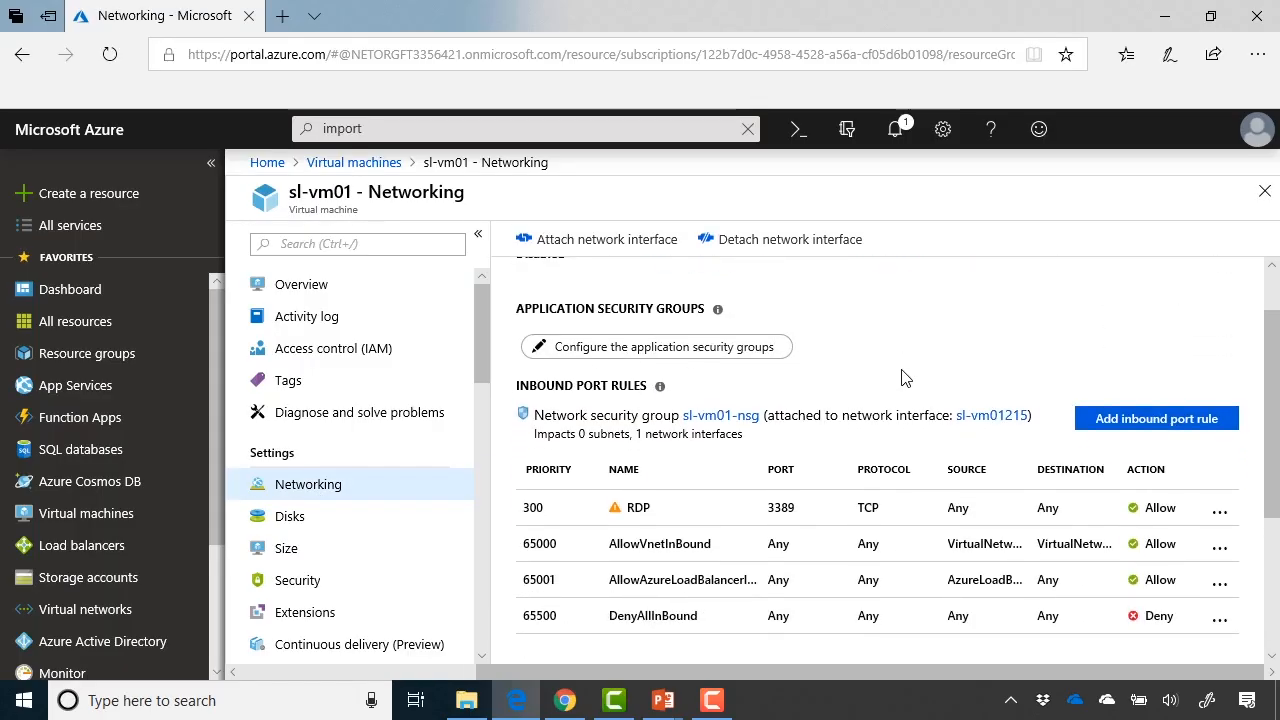
{"action": "scroll", "coordinate": [803, 329], "scroll_direction": "up", "scroll_amount": 1}
{"action": "scroll", "coordinate": [806, 330], "scroll_direction": "down", "scroll_amount": 2}
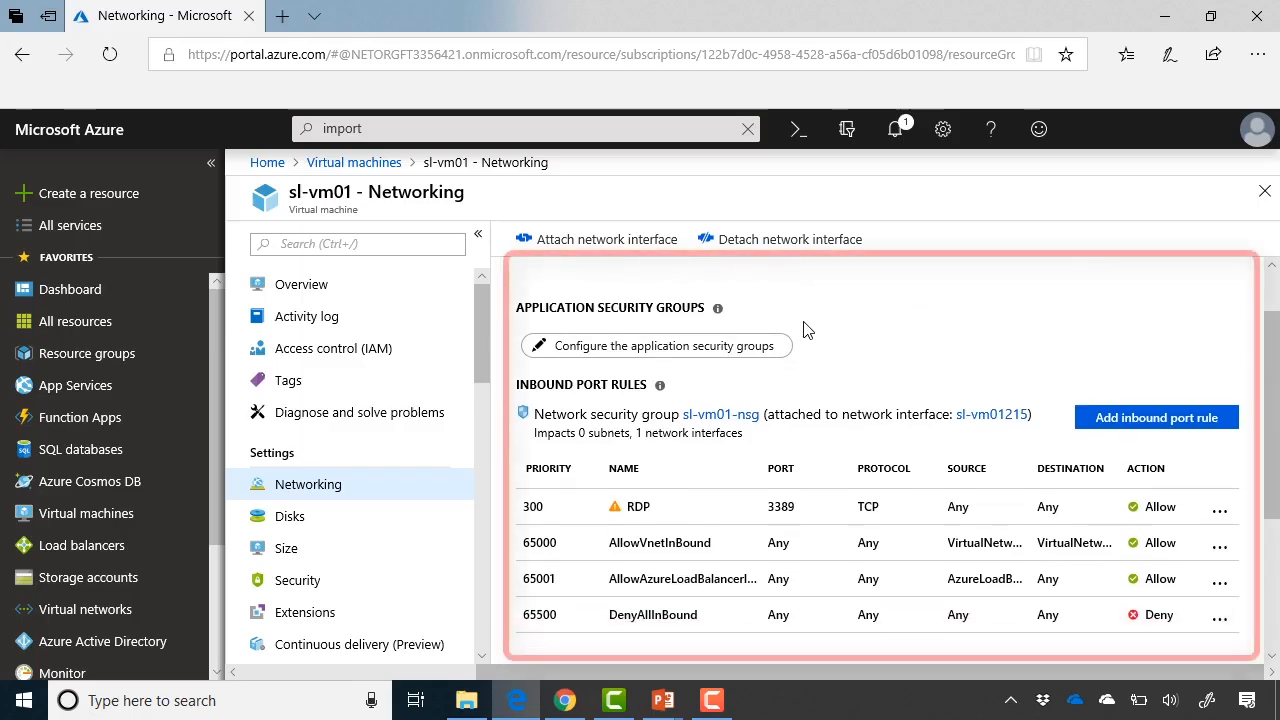
{"action": "scroll", "coordinate": [806, 330], "scroll_direction": "down", "scroll_amount": 1}
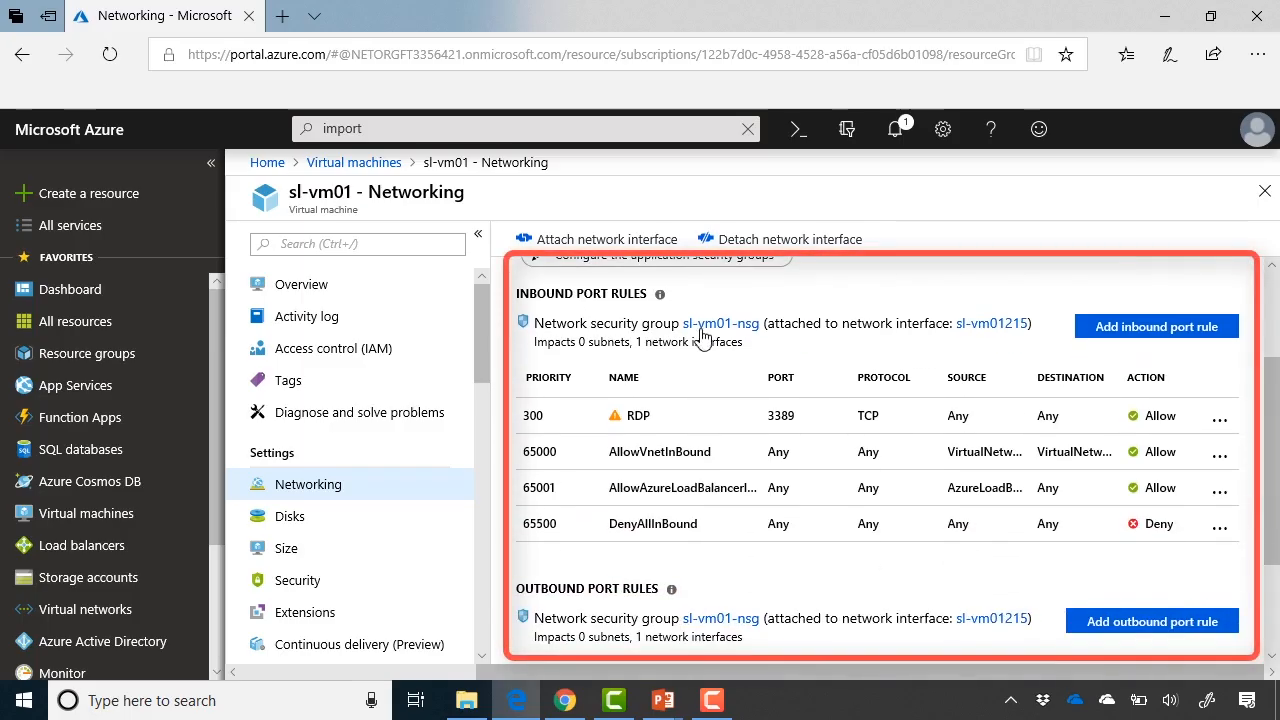
{"action": "scroll", "coordinate": [743, 357], "scroll_direction": "down", "scroll_amount": 2}
{"action": "scroll", "coordinate": [741, 358], "scroll_direction": "down", "scroll_amount": 1}
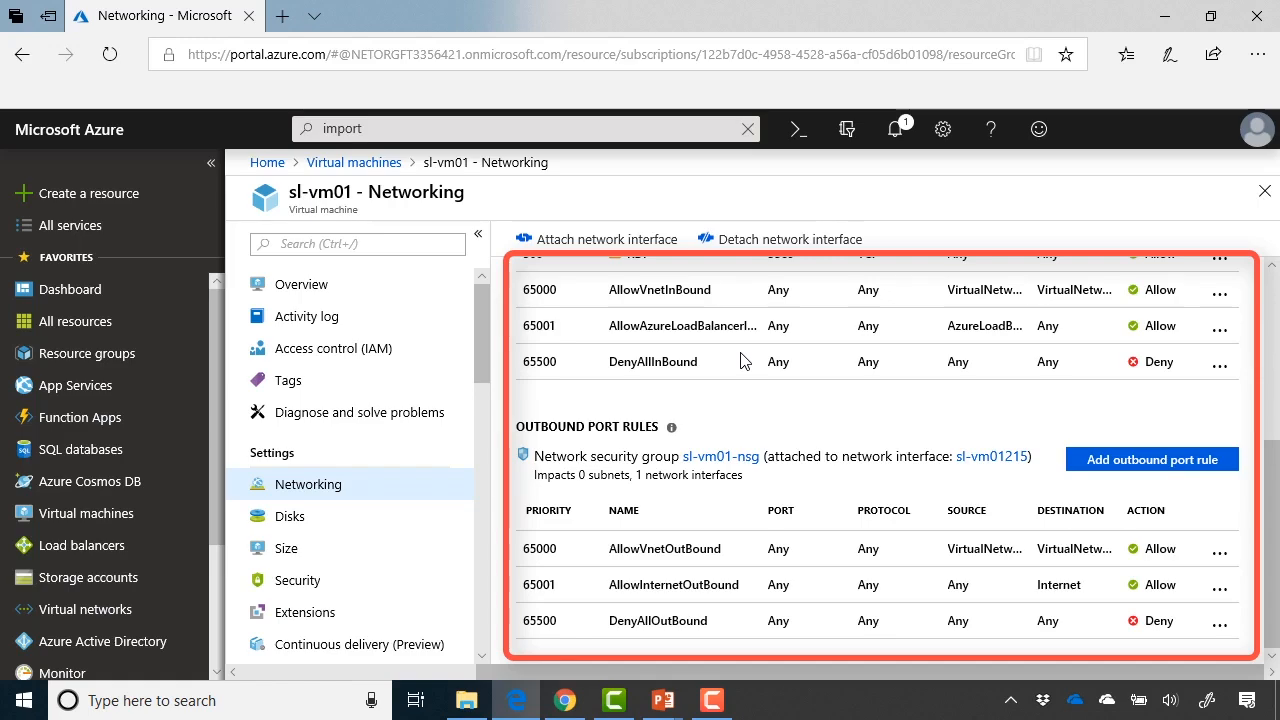
{"action": "scroll", "coordinate": [741, 361], "scroll_direction": "up", "scroll_amount": 2}
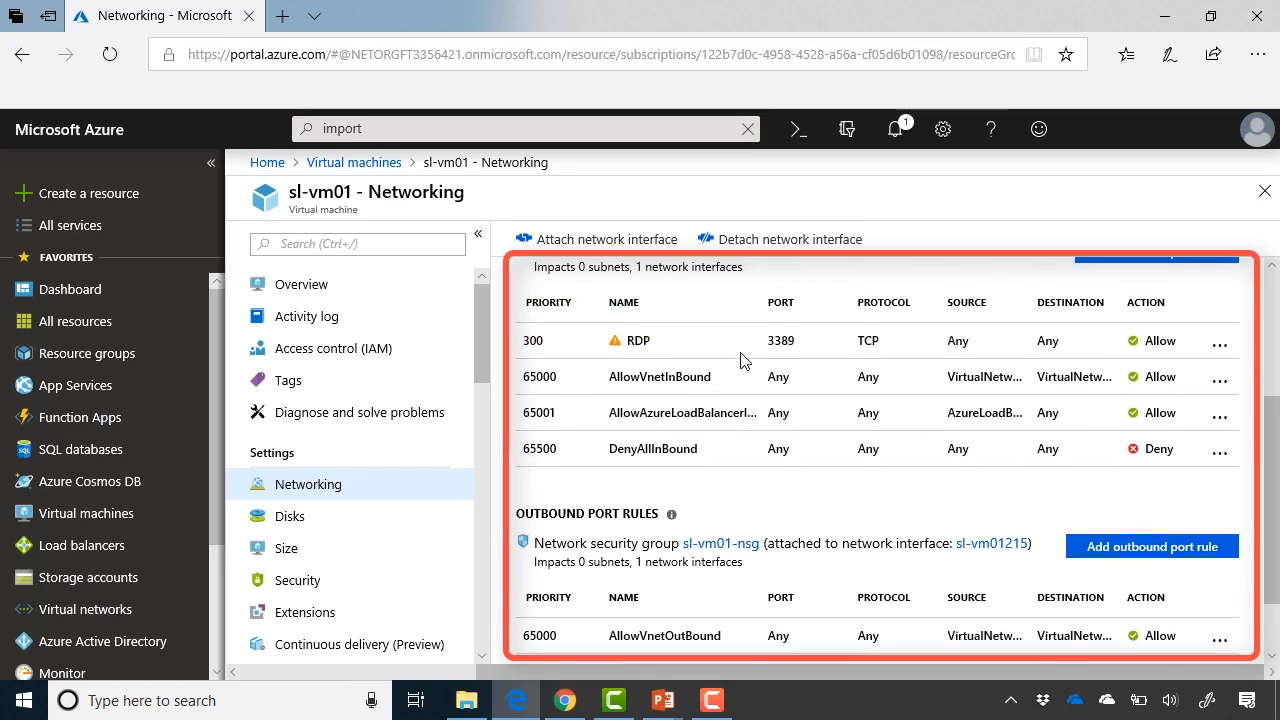
{"action": "scroll", "coordinate": [741, 358], "scroll_direction": "up", "scroll_amount": 1}
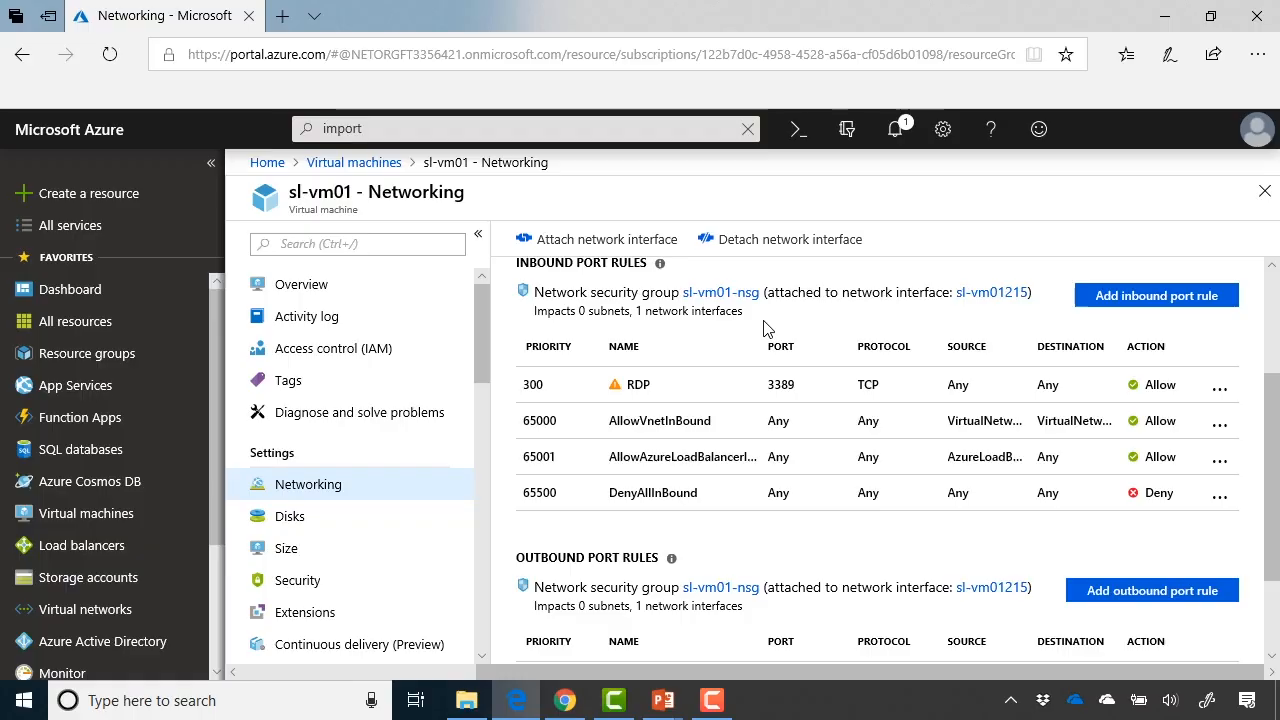
{"action": "scroll", "coordinate": [765, 328], "scroll_direction": "up", "scroll_amount": 3}
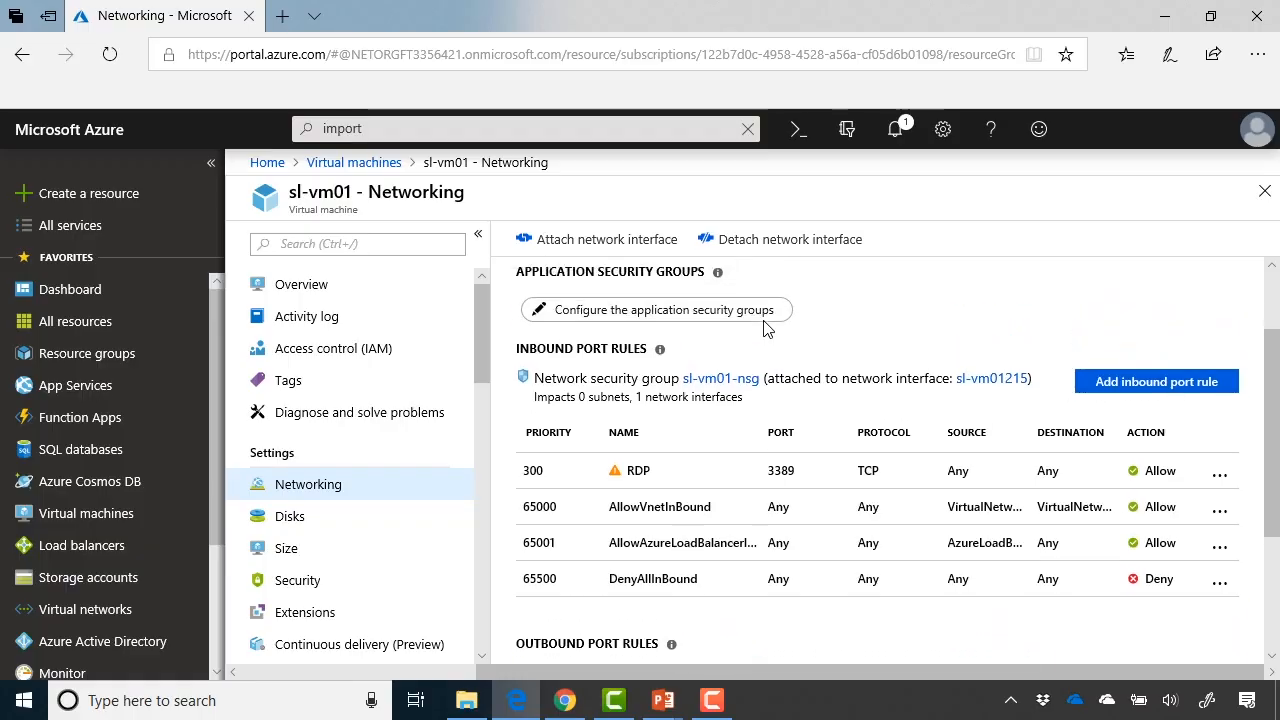
{"action": "scroll", "coordinate": [765, 328], "scroll_direction": "up", "scroll_amount": 1}
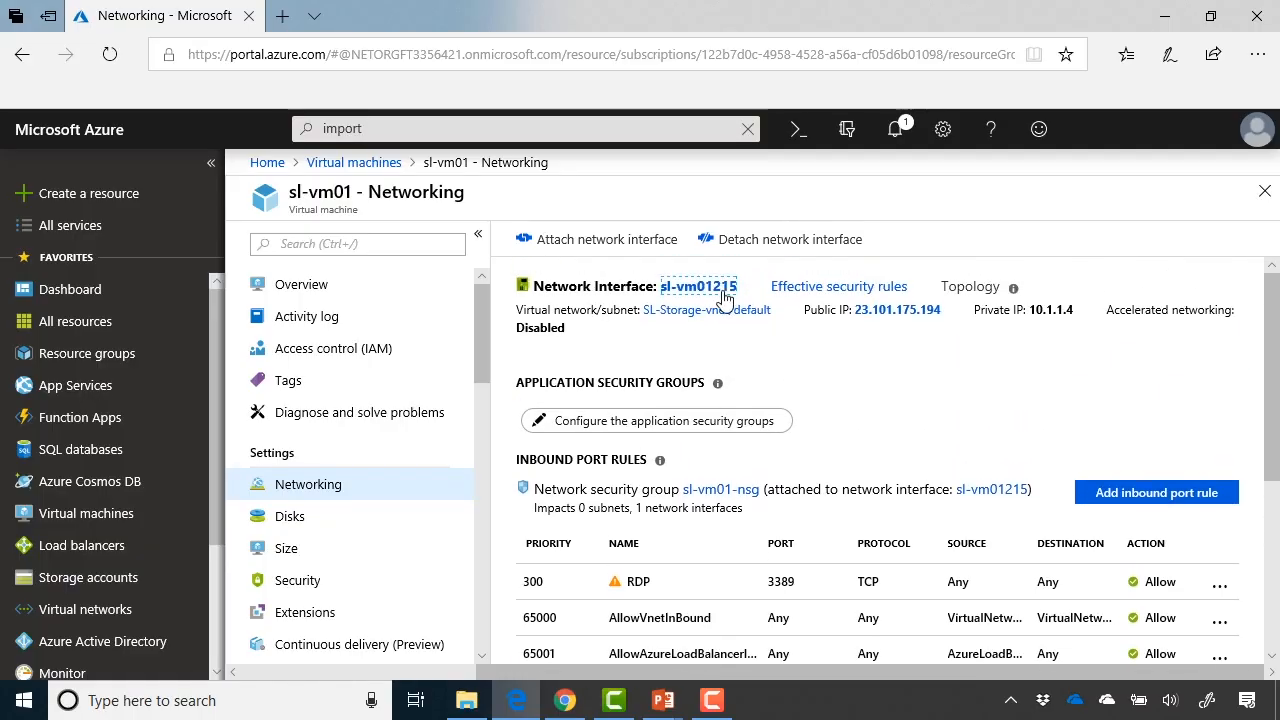
Step: Open network interface sl-vm01215 and review its IP addresses, virtual network, security group and attached machine
{"action": "left_click", "coordinate": [724, 292]}
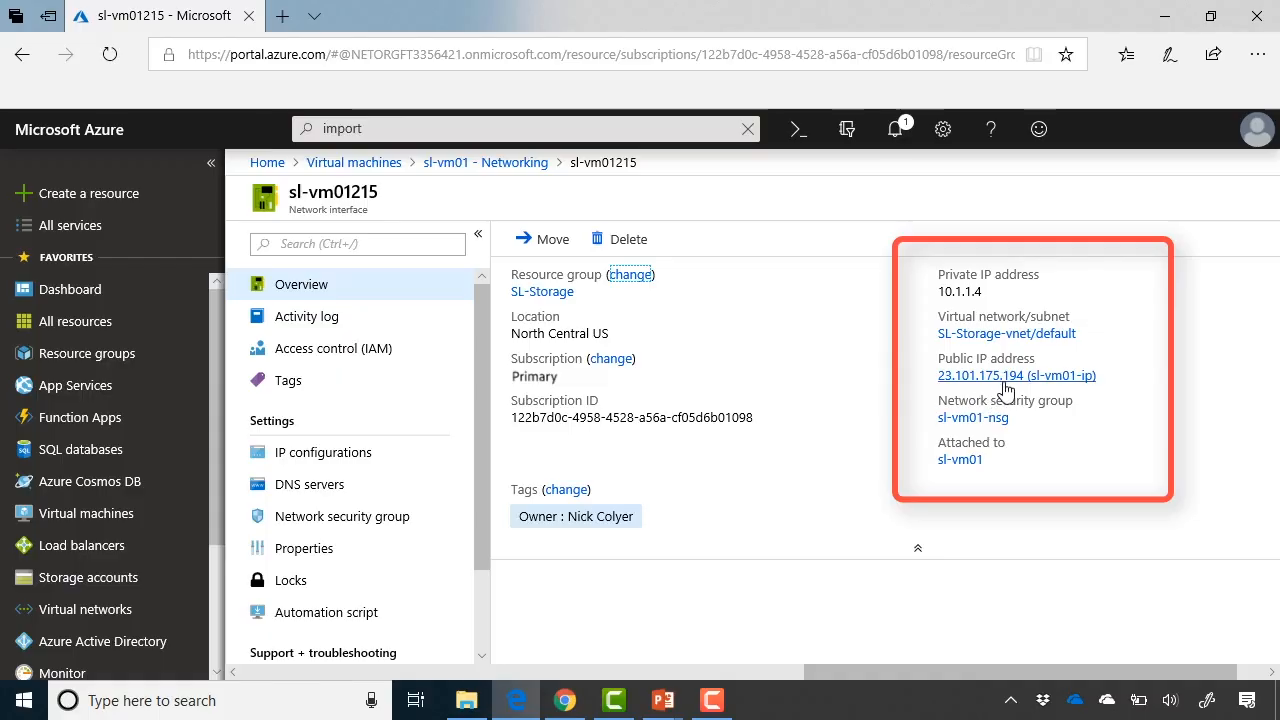
{"action": "key", "text": "g"}
{"action": "key", "text": "slash"}
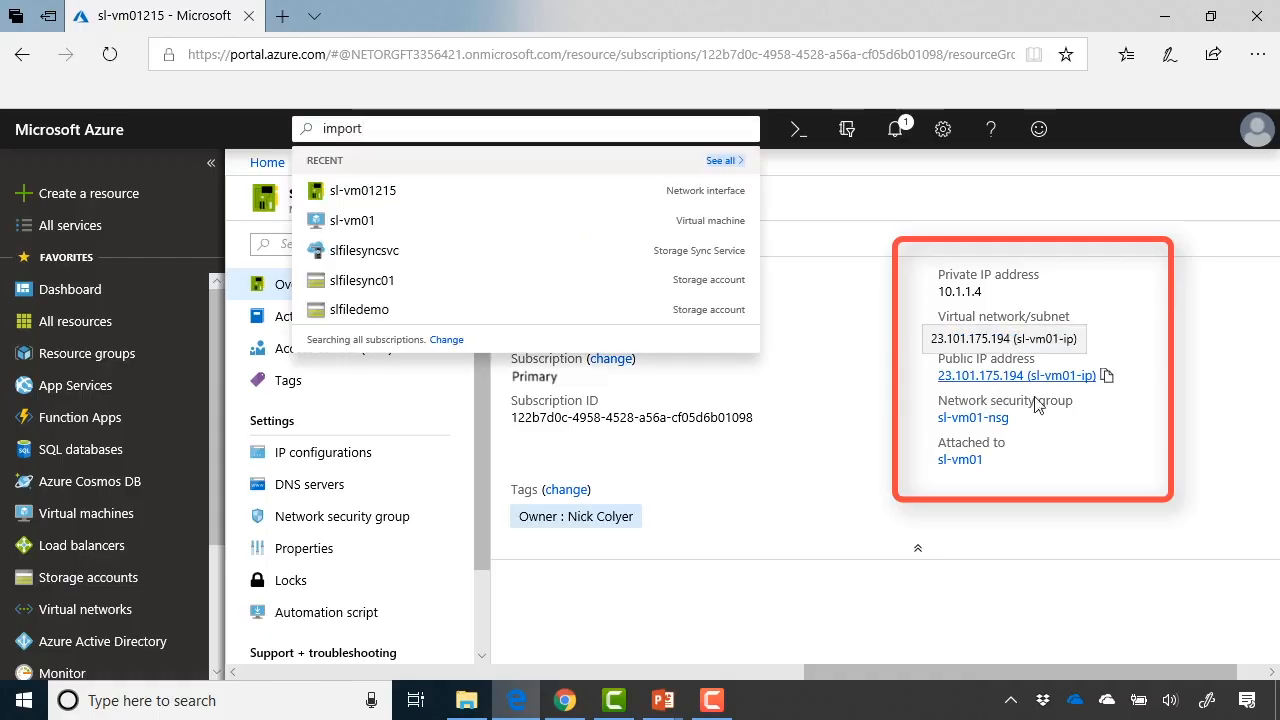
{"action": "left_click", "coordinate": [1082, 426]}
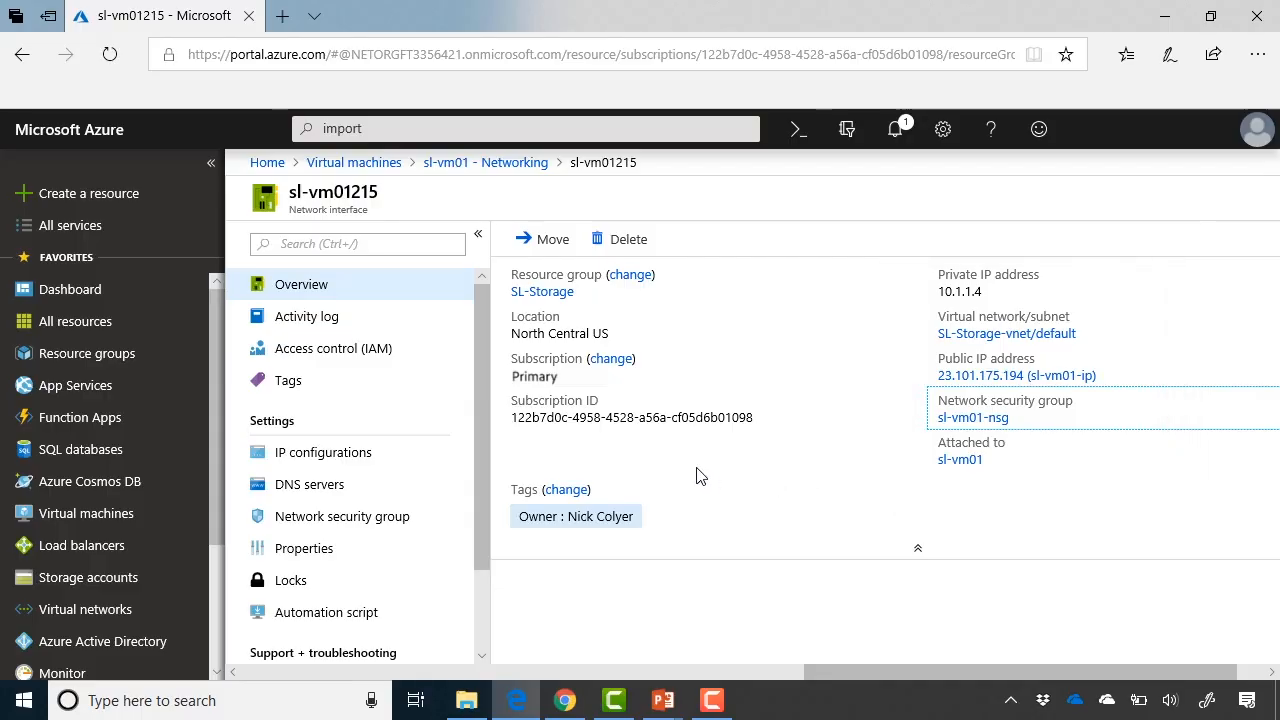
Step: View the IP configurations of sl-vm01215 and check which subnets are available
{"action": "left_click", "coordinate": [409, 455]}
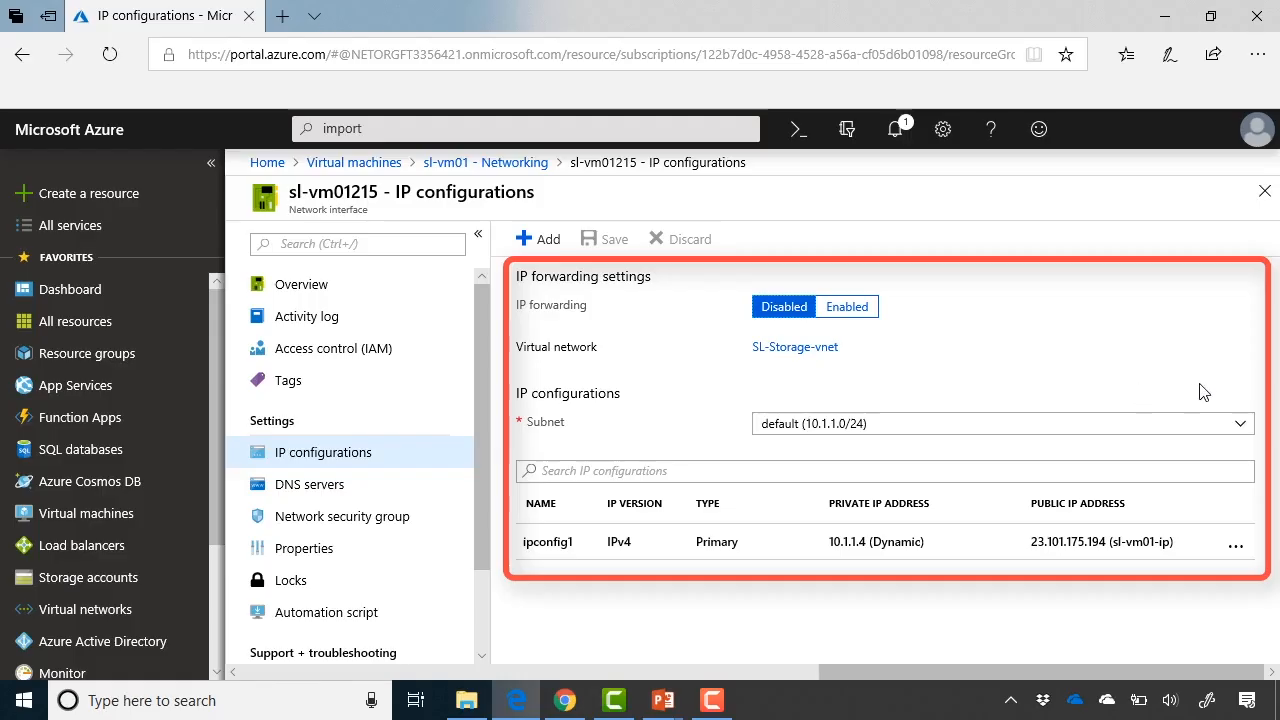
{"action": "left_click", "coordinate": [1242, 426]}
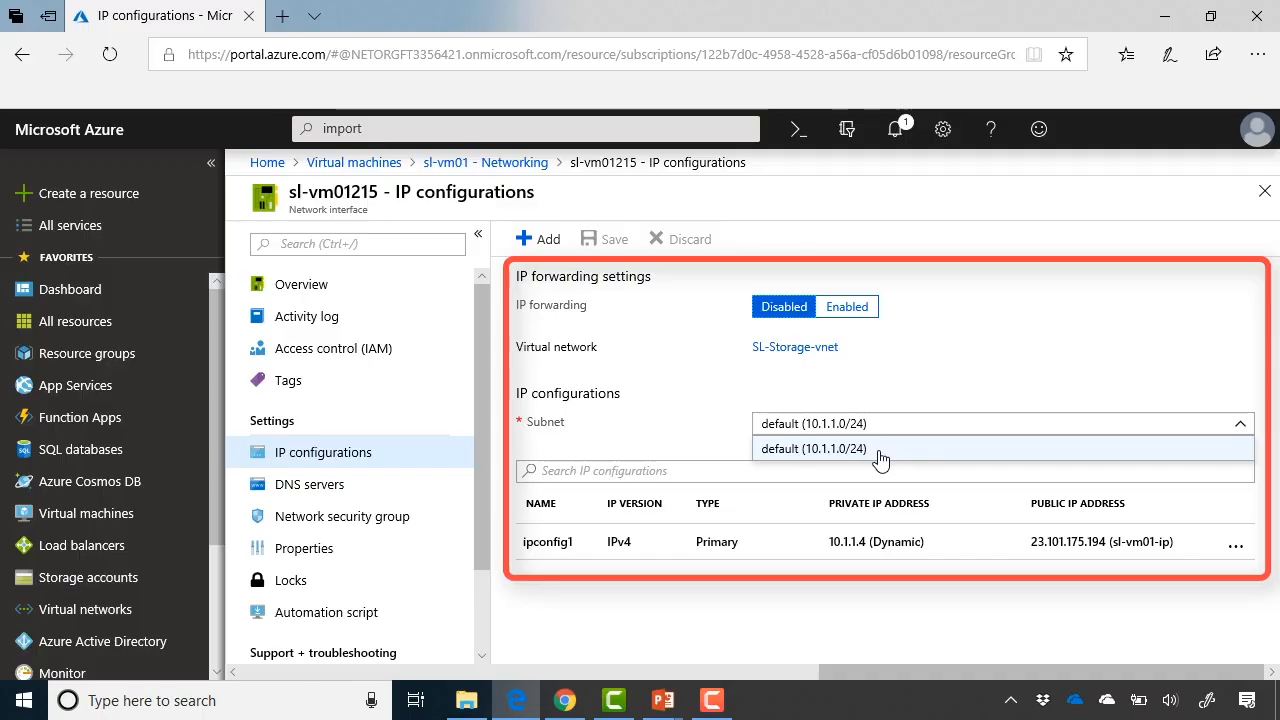
{"action": "left_click", "coordinate": [1025, 330]}
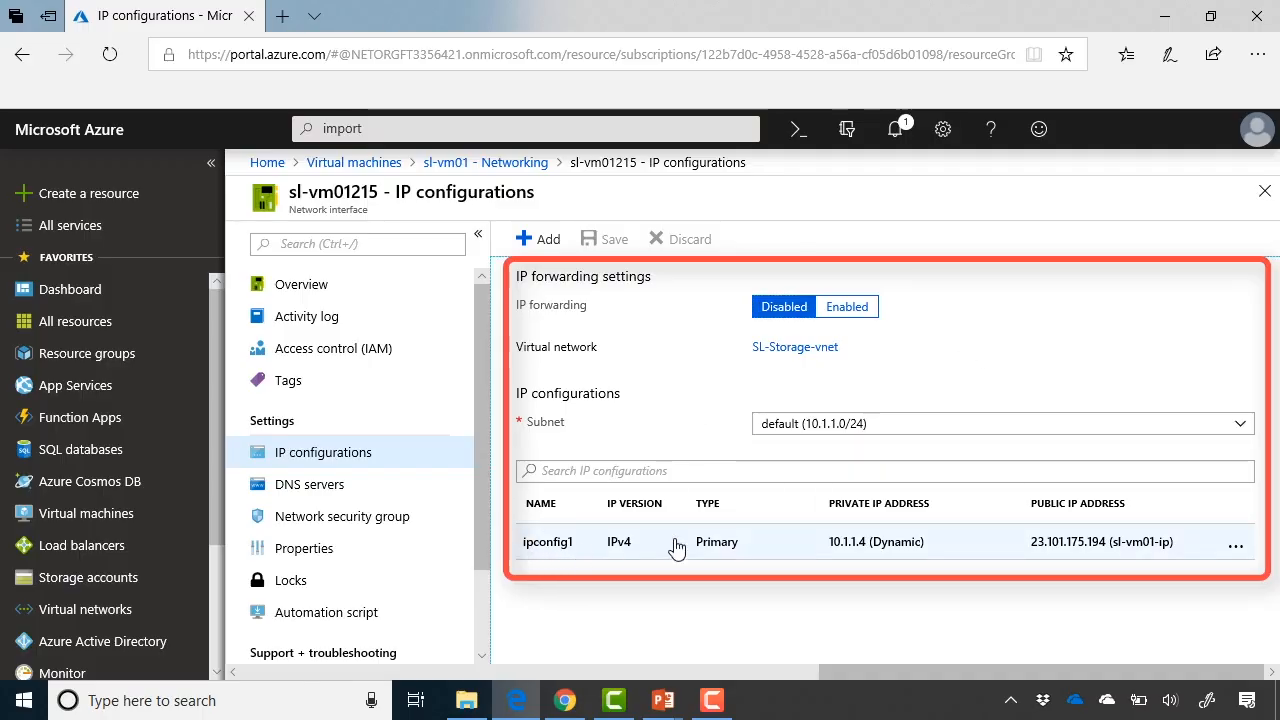
Step: Open ipconfig1 and inspect the public IP addresses that can be assigned to it
{"action": "left_click", "coordinate": [767, 555]}
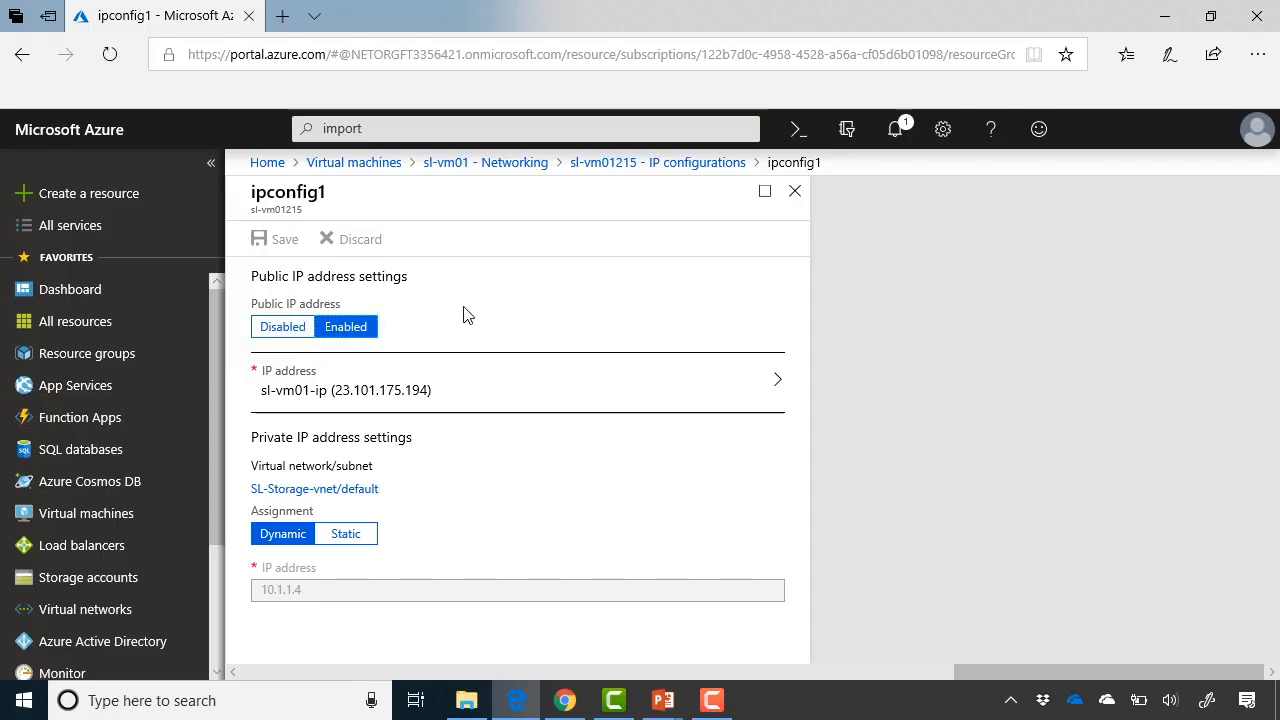
{"action": "left_click", "coordinate": [386, 389]}
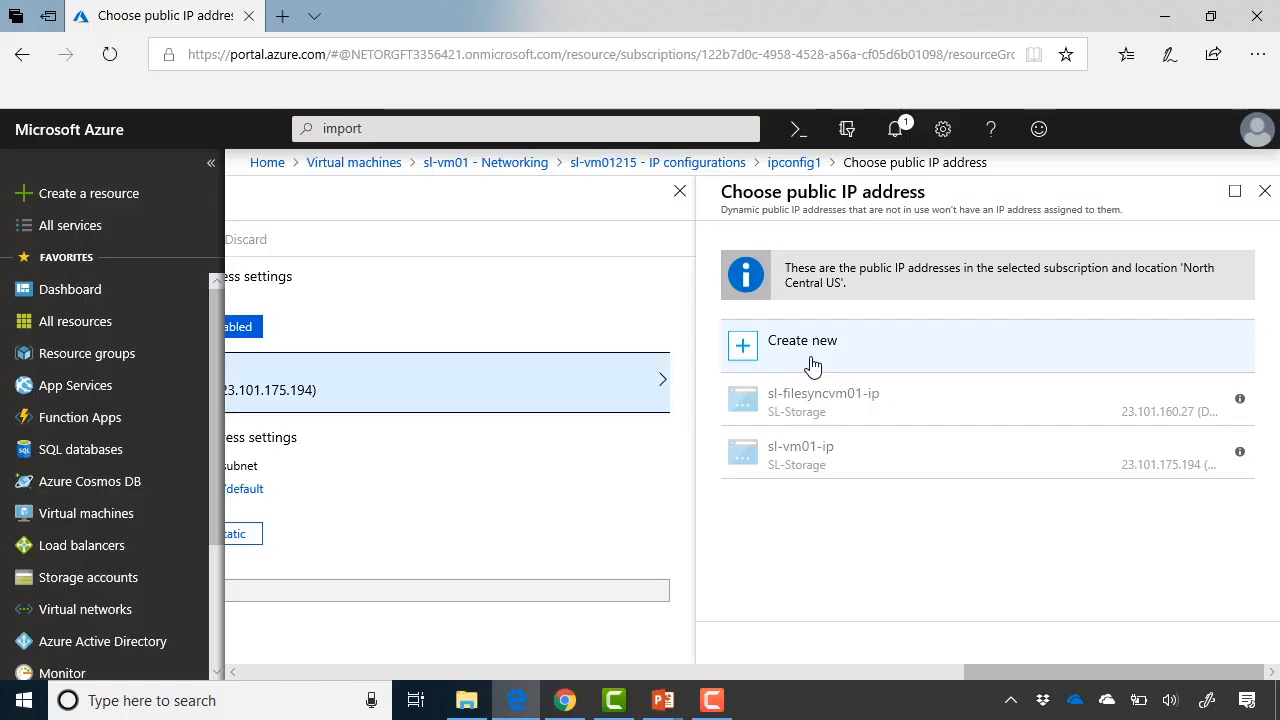
{"action": "left_click", "coordinate": [645, 472]}
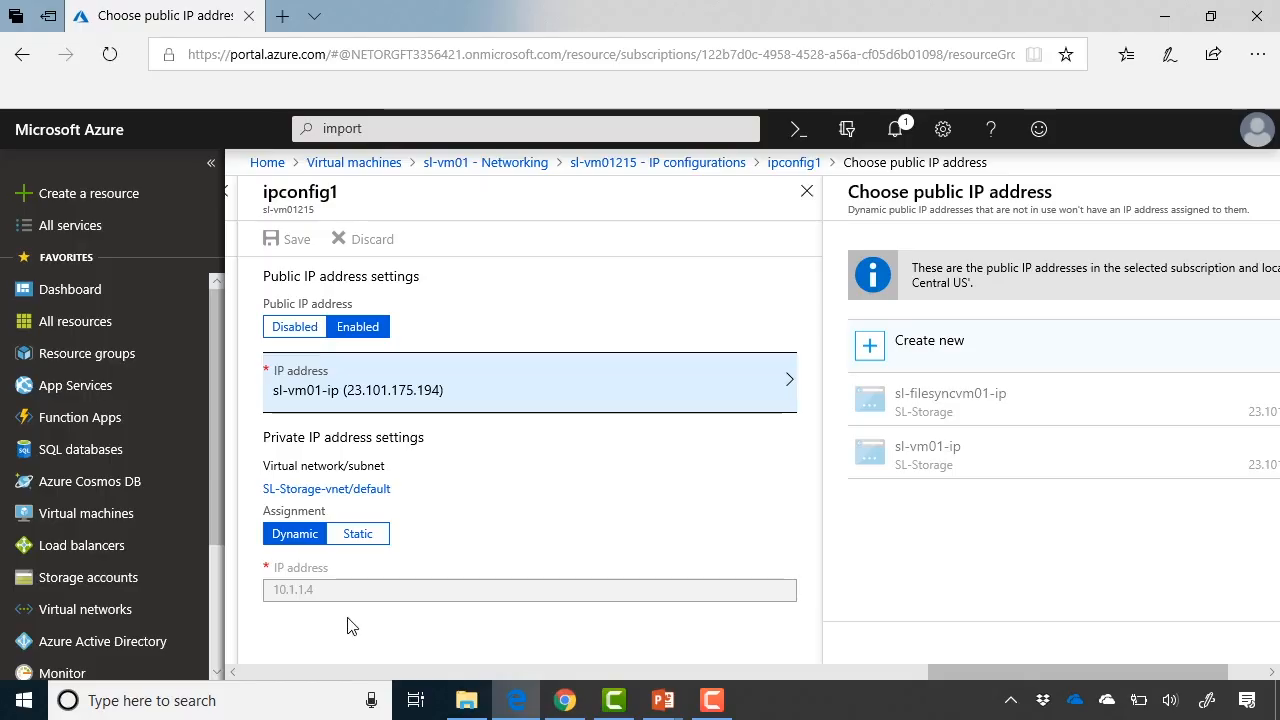
Step: Try static assignment for ipconfig1's private IP address, and discard the edit by returning to sl-vm01's networking settings
{"action": "left_click", "coordinate": [371, 545]}
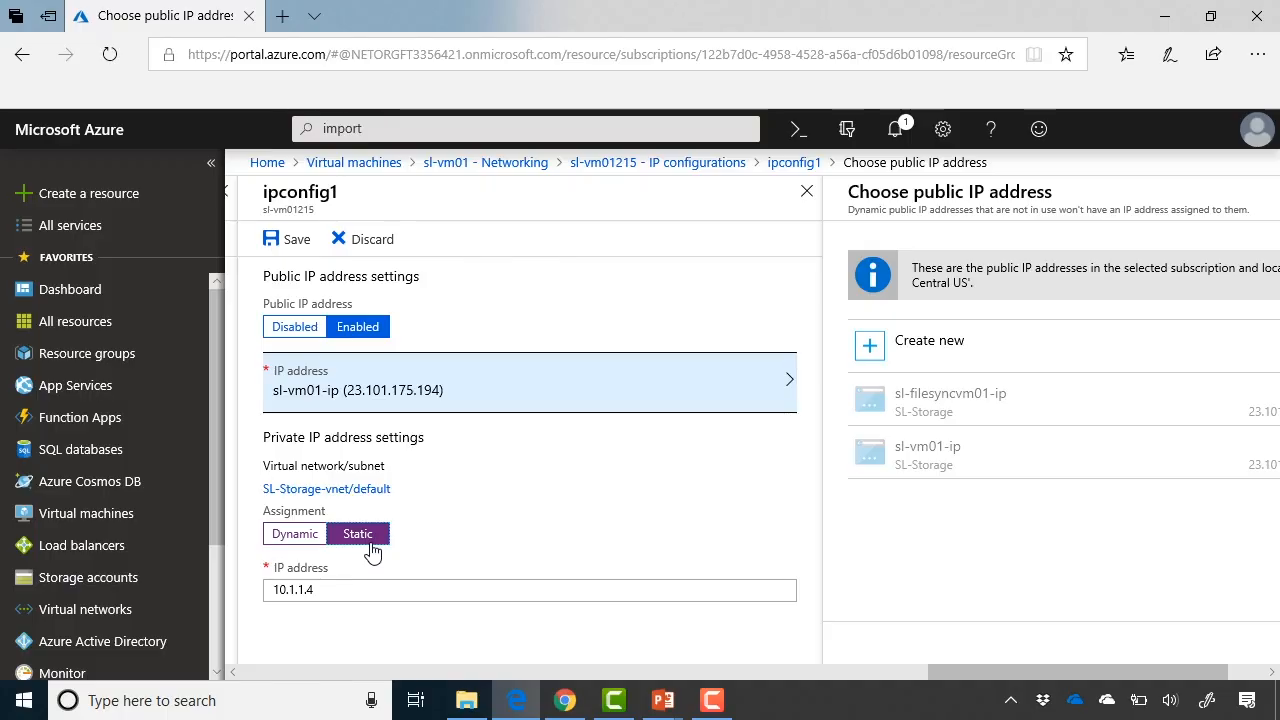
{"action": "left_click", "coordinate": [694, 363]}
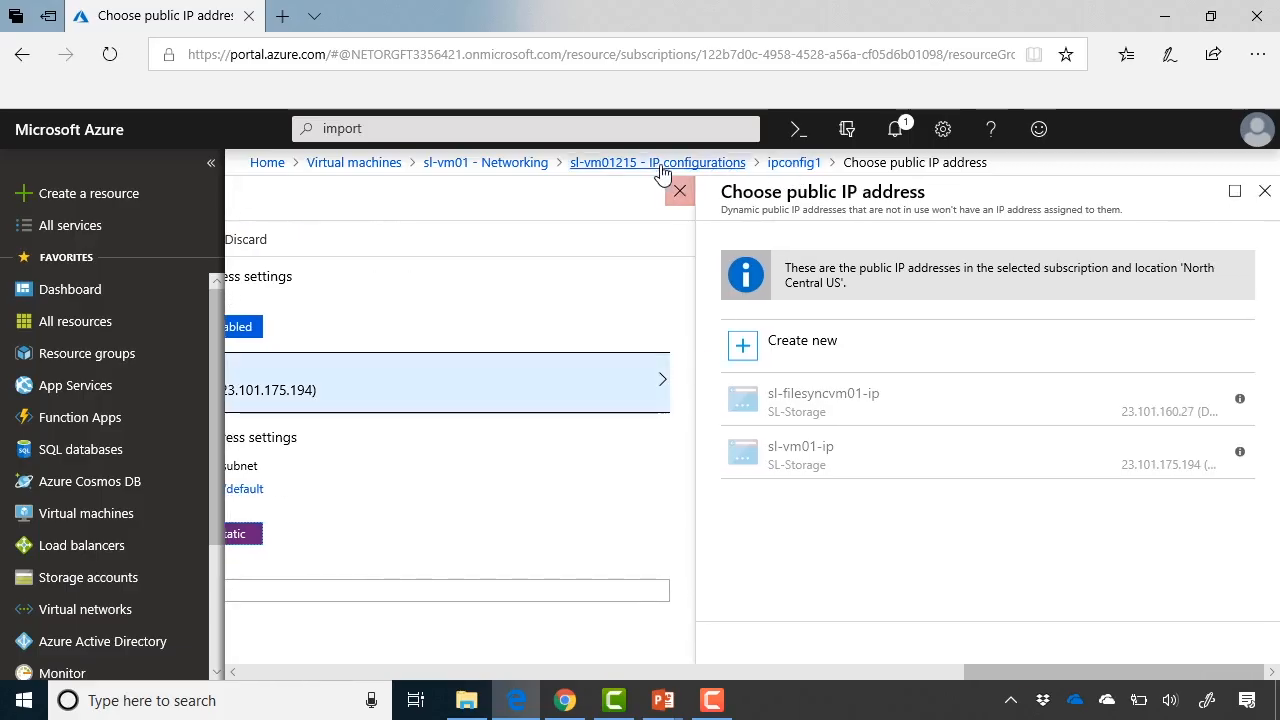
{"action": "left_click", "coordinate": [524, 175]}
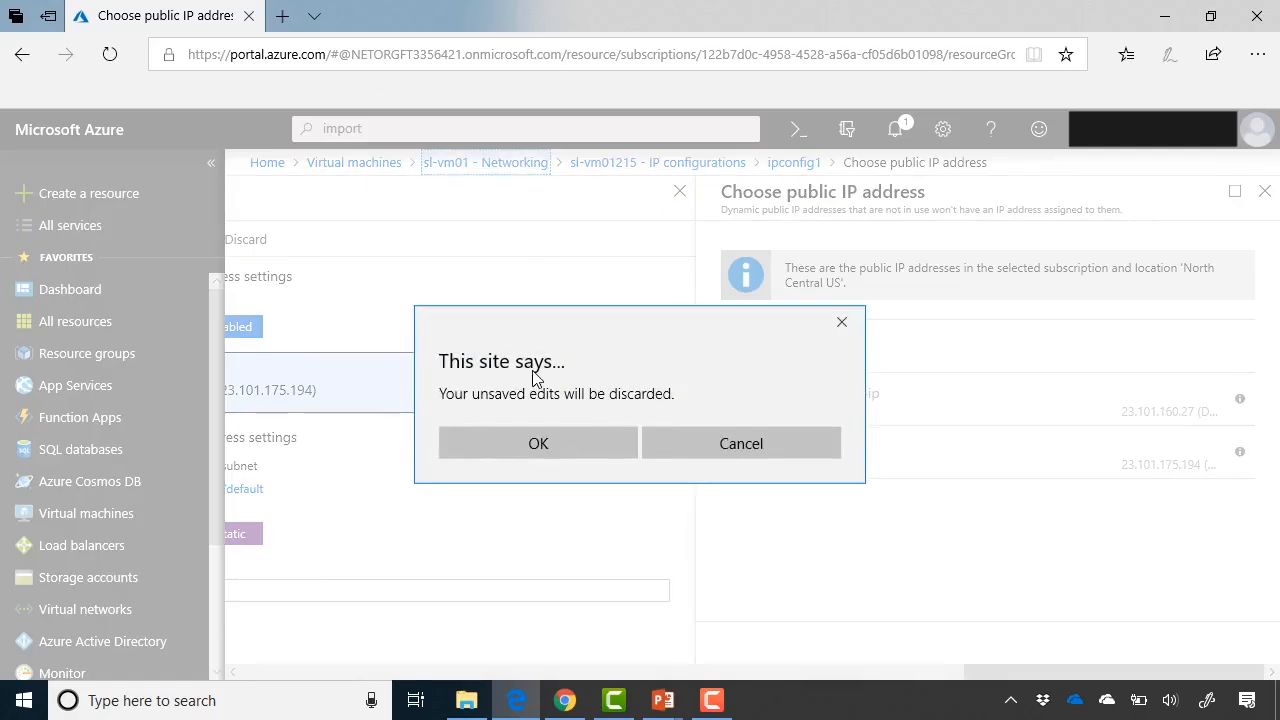
{"action": "left_click", "coordinate": [541, 448]}
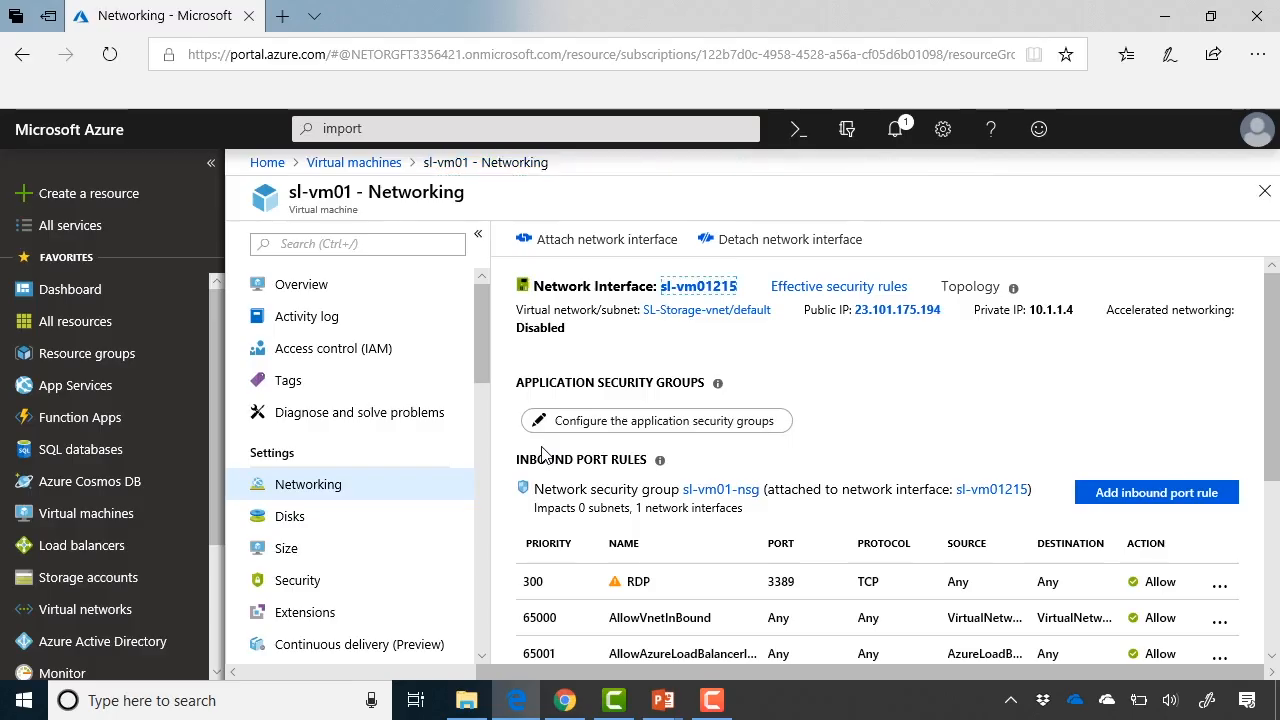
Step: Open the DNS server settings of network interface sl-vm01215 and switch them to Custom to see the entry options
{"action": "left_click", "coordinate": [722, 293]}
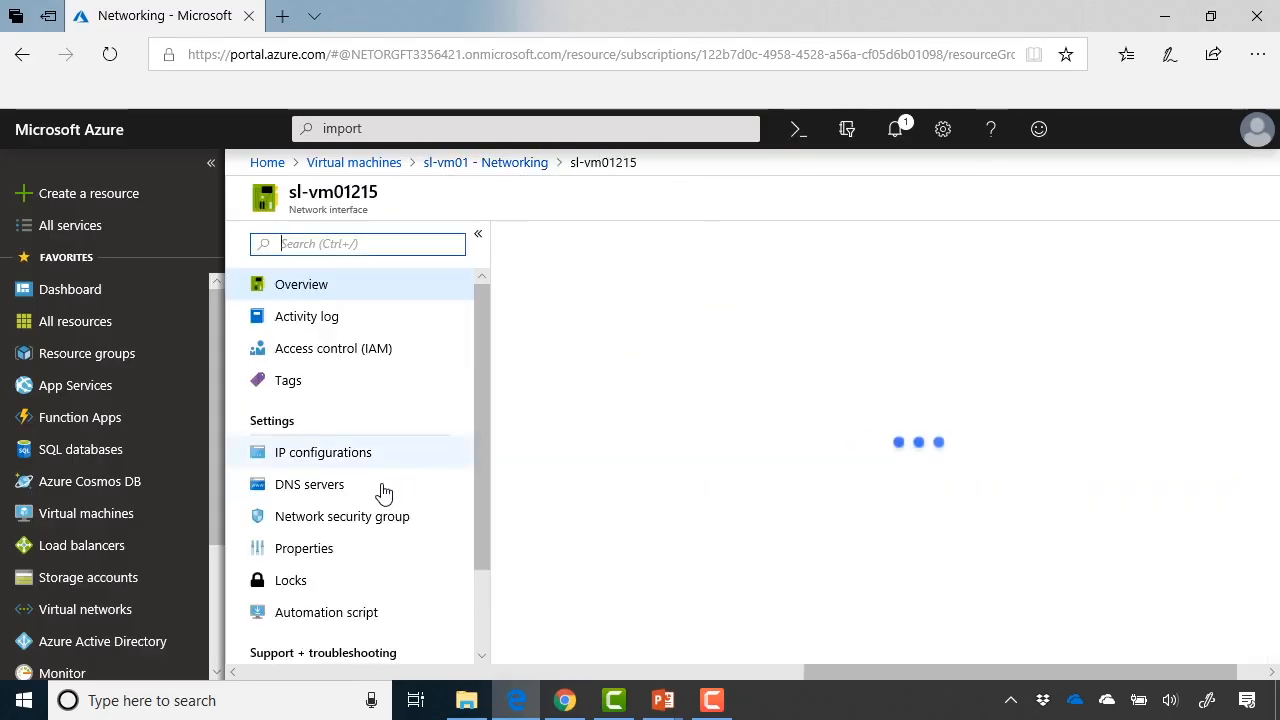
{"action": "left_click", "coordinate": [359, 495]}
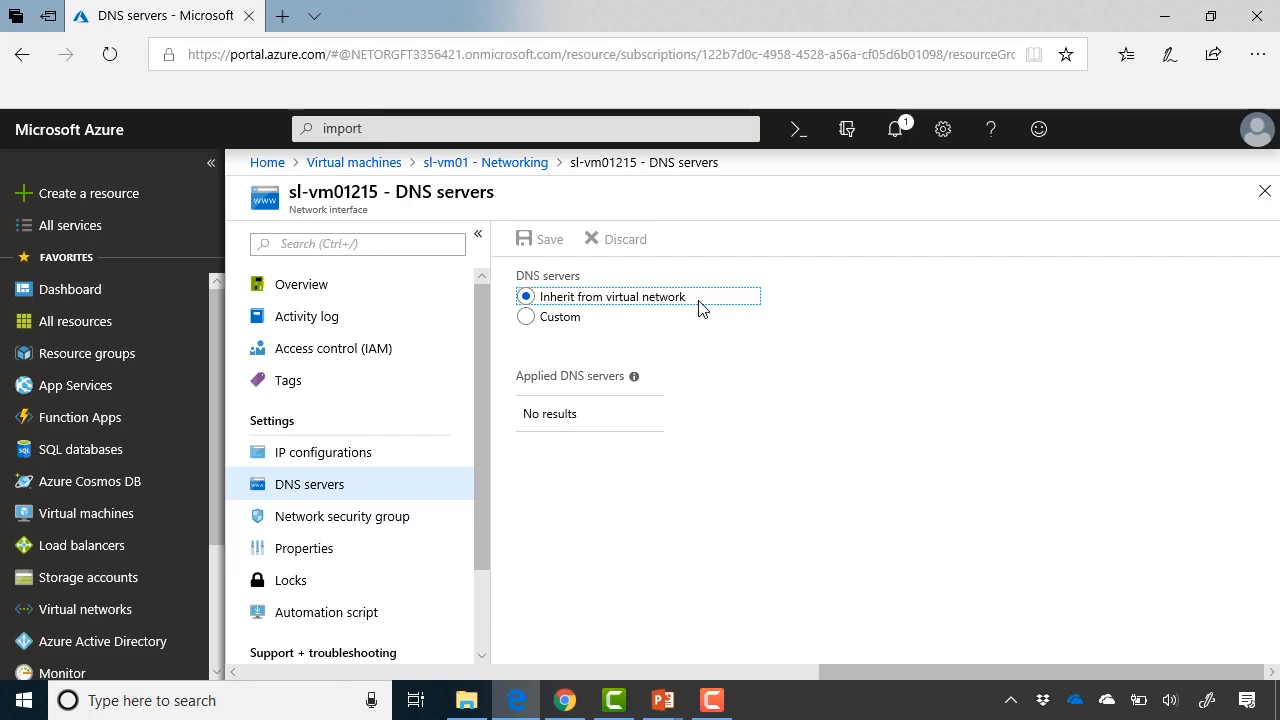
{"action": "left_click", "coordinate": [526, 317]}
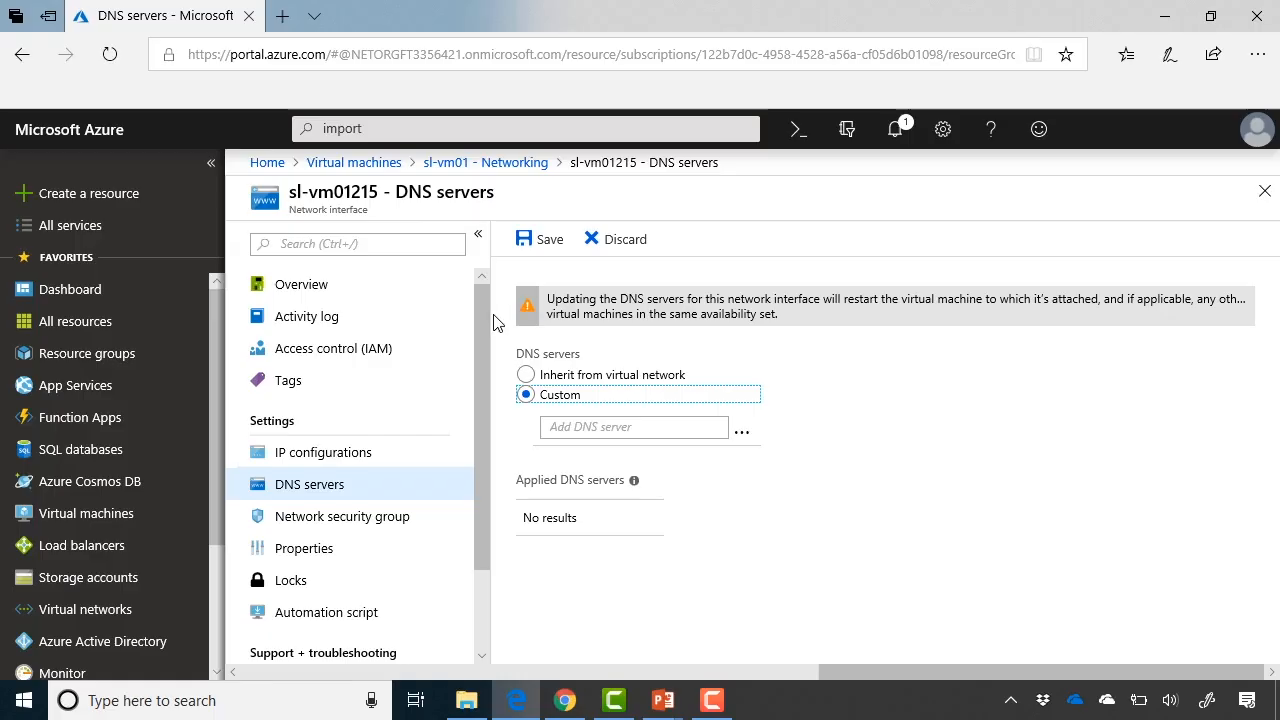
Step: Discard the DNS edit and review the inbound security rules and associated network interfaces of security group sl-vm01-nsg
{"action": "left_click", "coordinate": [402, 519]}
{"action": "left_click", "coordinate": [523, 447]}
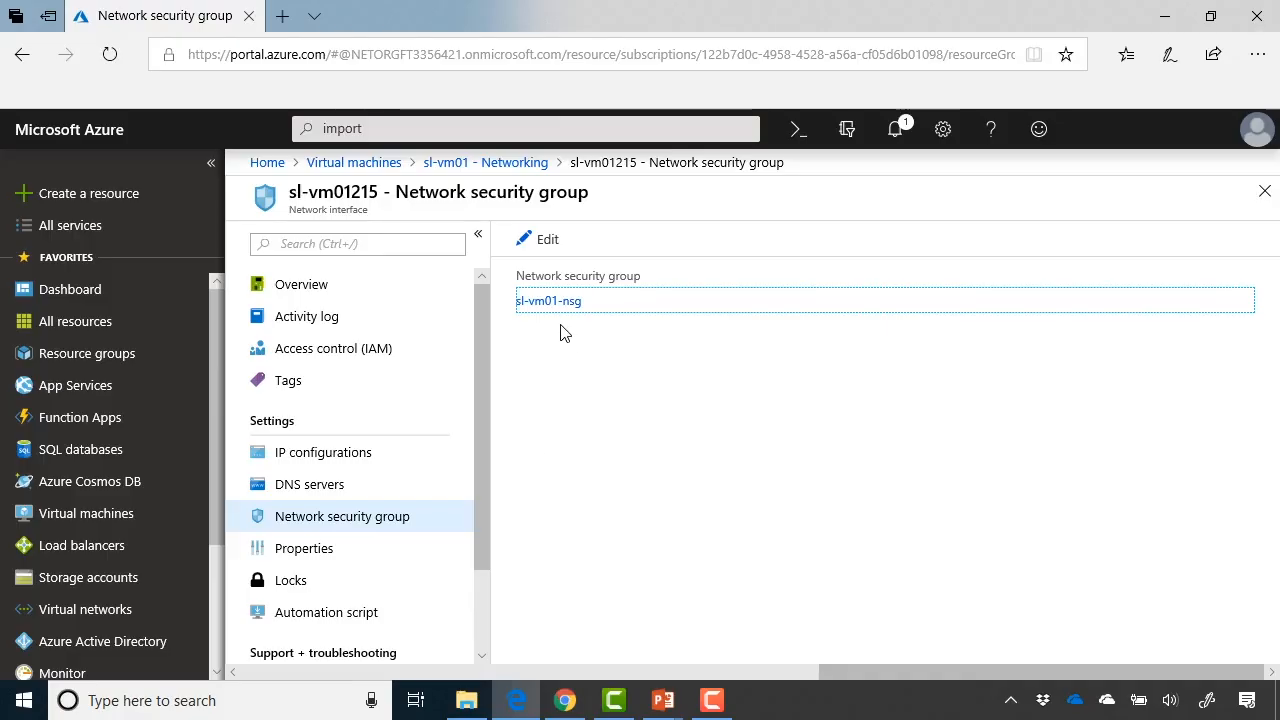
{"action": "left_click", "coordinate": [559, 304]}
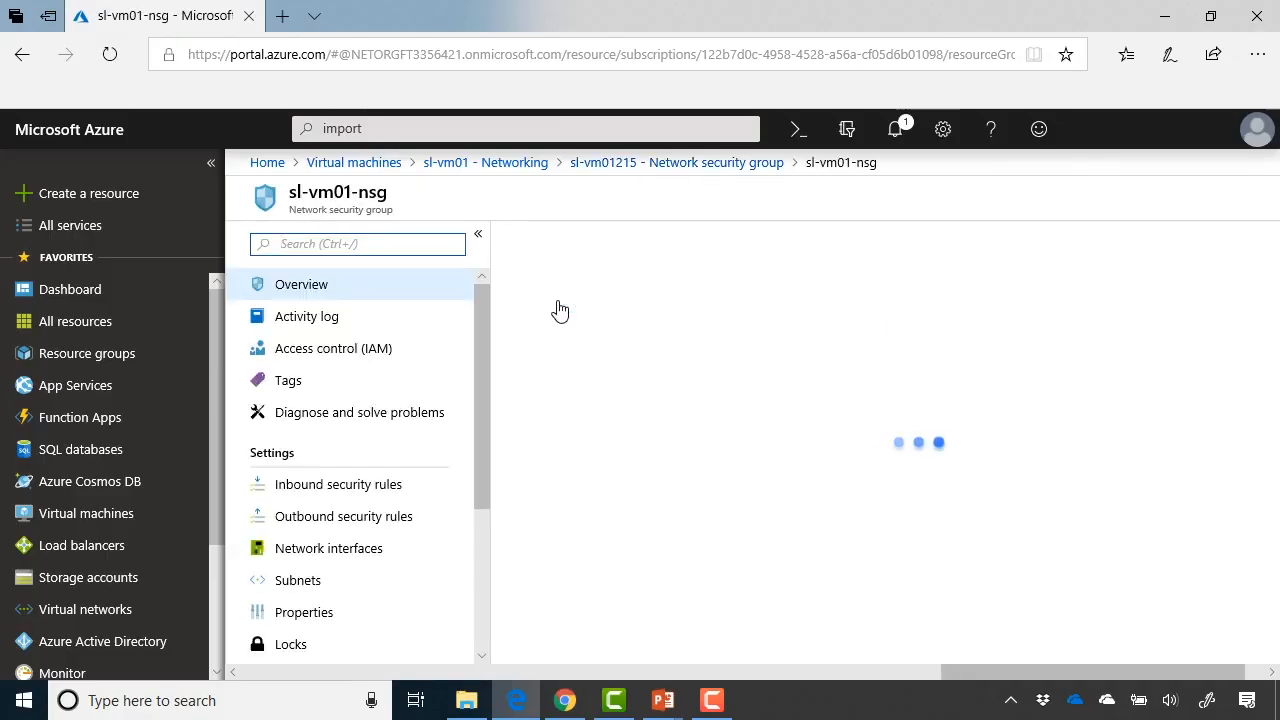
{"action": "left_click", "coordinate": [386, 497]}
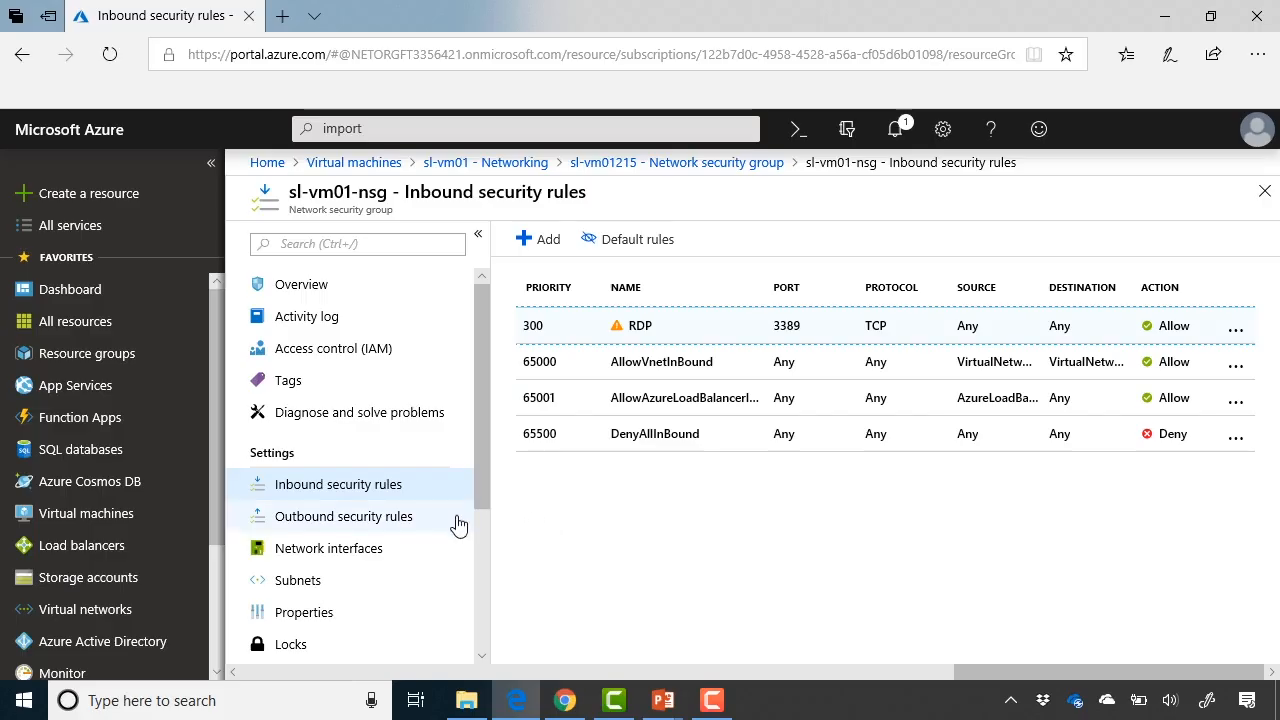
{"action": "left_click", "coordinate": [409, 563]}
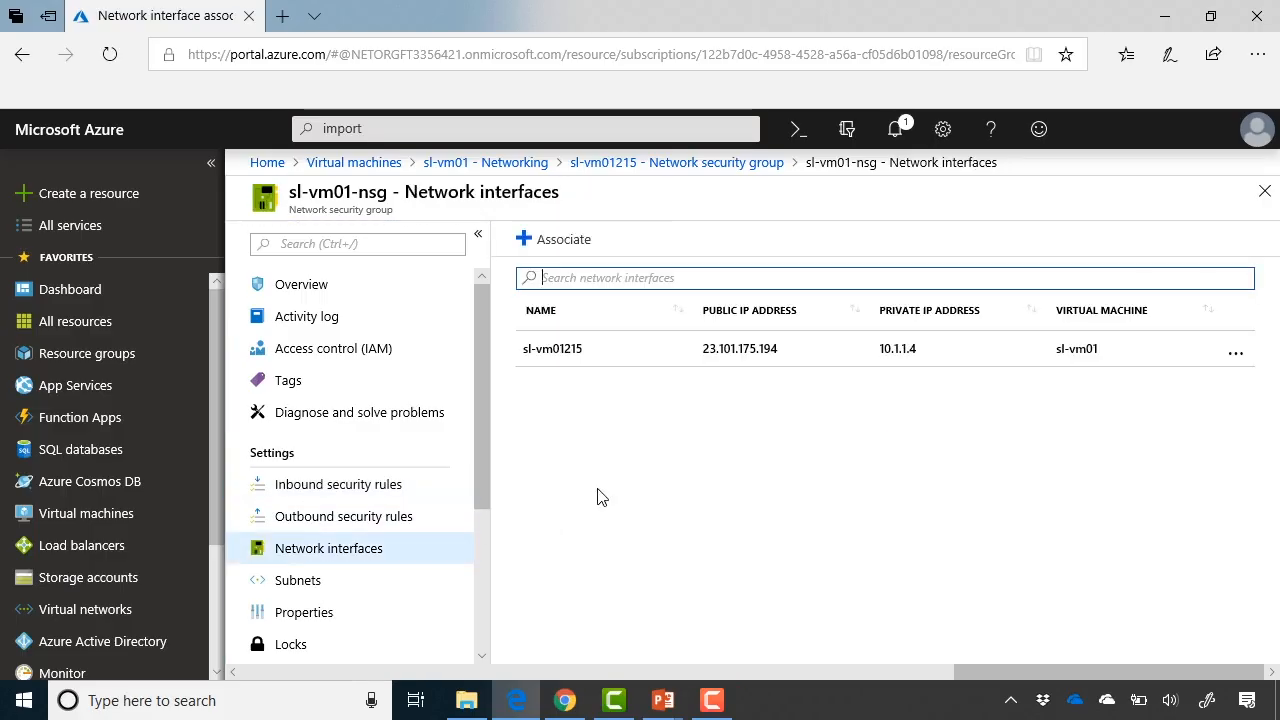